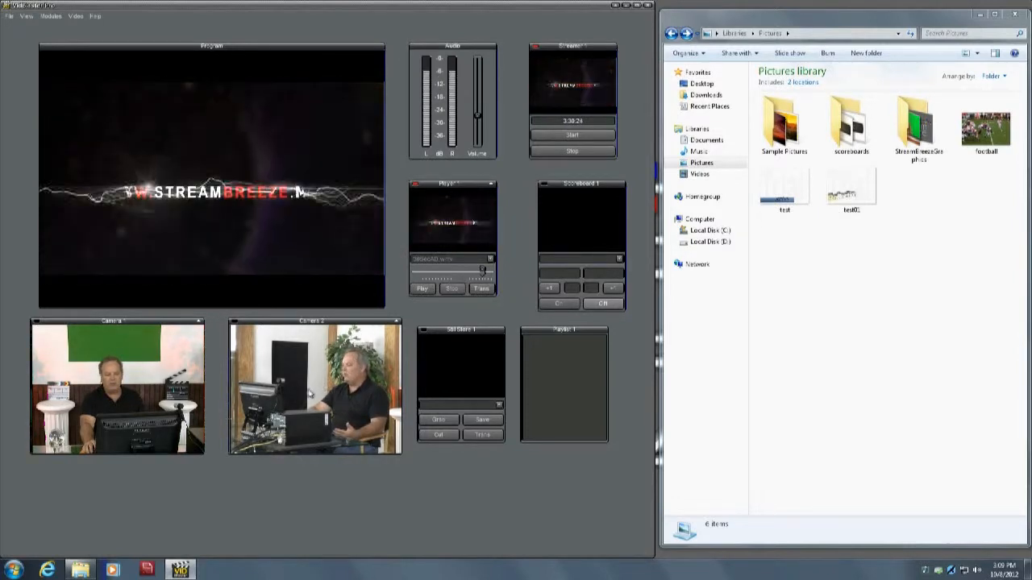
- Put Camera 2 on program and display the list of modules available to add
left_click(348, 360)
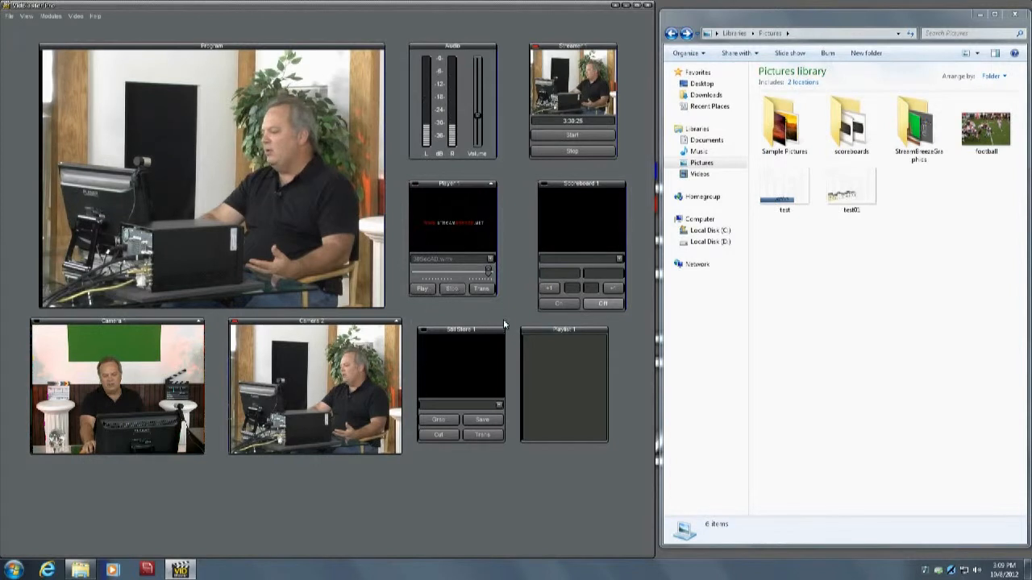
left_click_drag(552, 333, 561, 333)
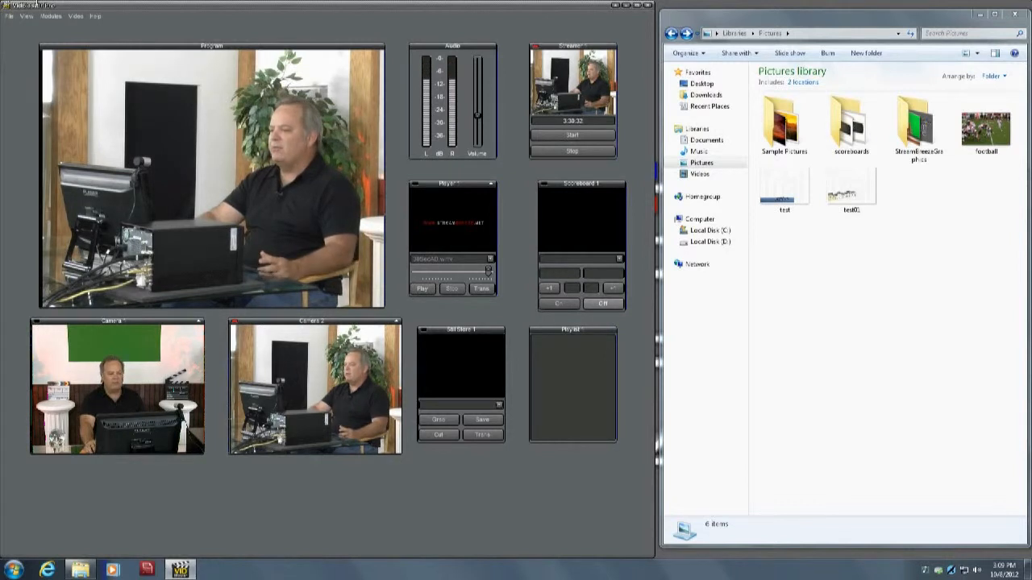
left_click(50, 15)
mouse_move(60, 28)
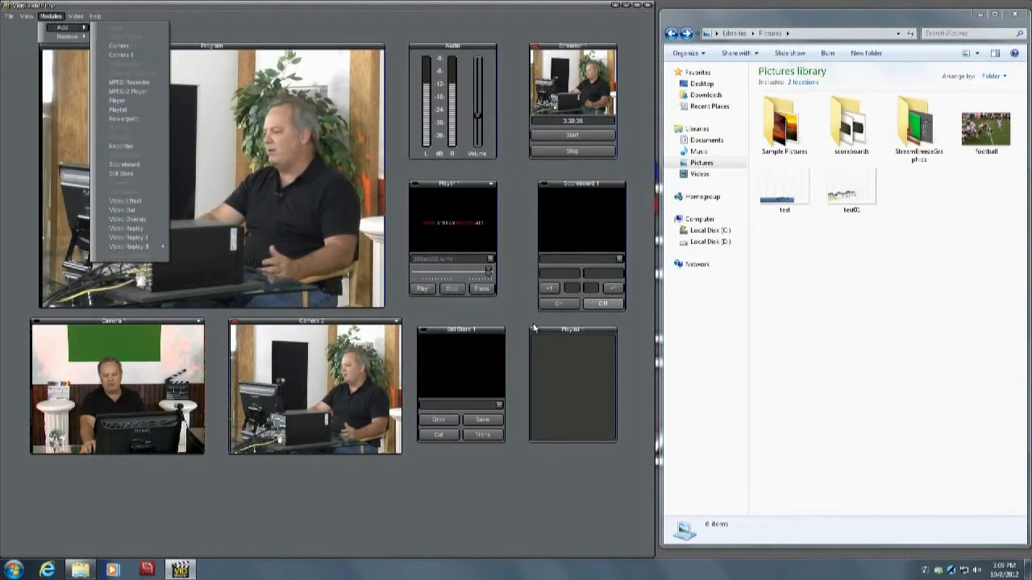
- Rearrange the modules so Playlist 1 sits directly beneath Player 1 and Still Store 1 sits beneath Scoreboard 1
mouse_move(572, 331)
left_mouse_down()
mouse_move(585, 335)
mouse_move(570, 342)
left_mouse_up()
left_click_drag(471, 332, 550, 480)
left_click_drag(589, 338, 469, 311)
left_click_drag(539, 478, 590, 330)
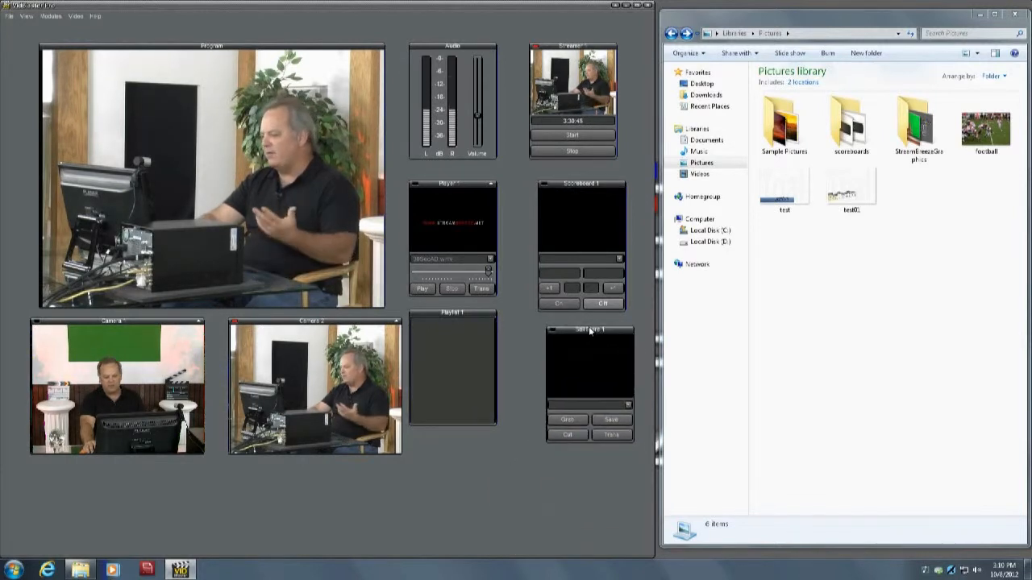
- Add the 30SecAD video file to Playlist 1
right_click(464, 337)
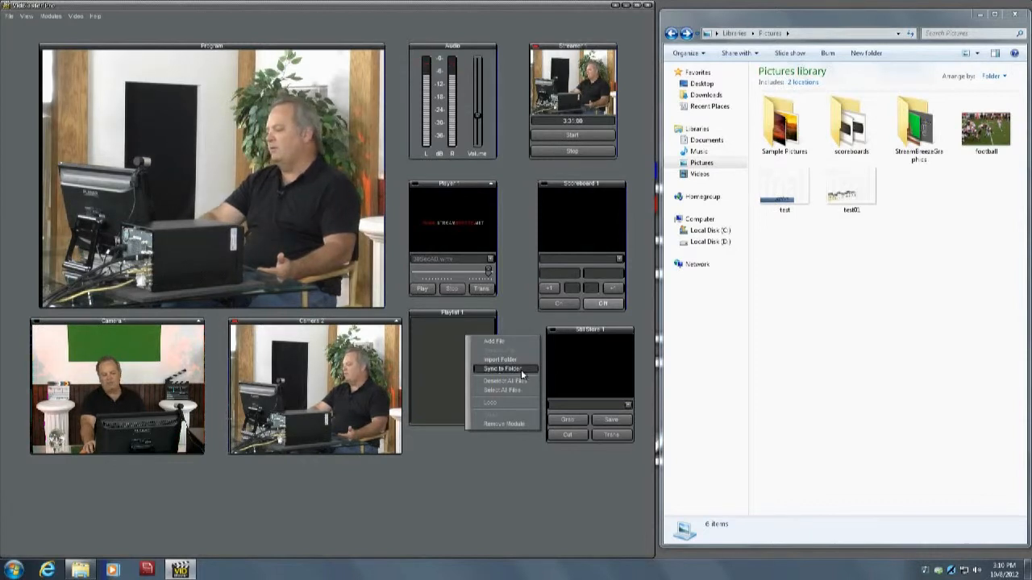
left_click(459, 336)
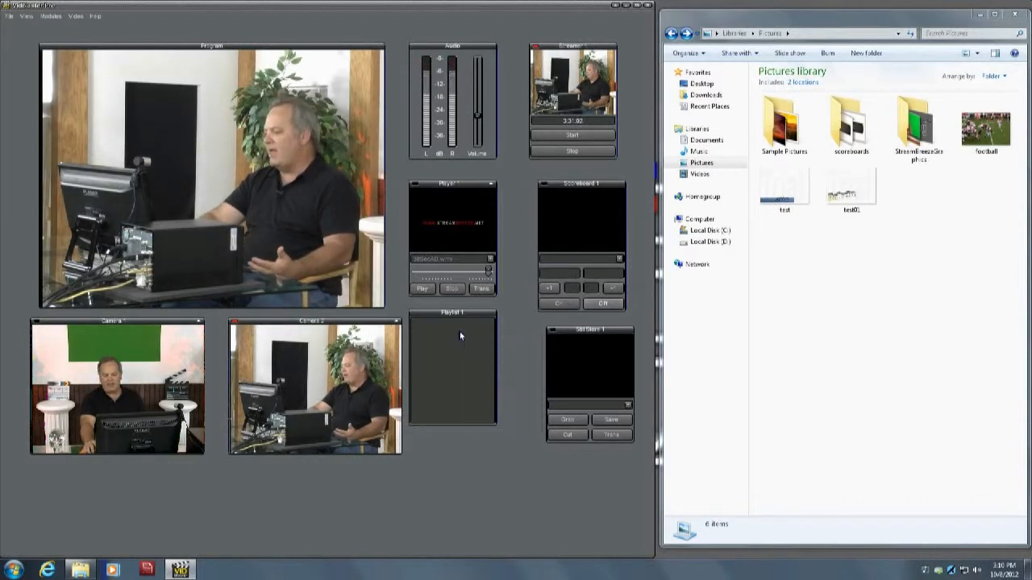
right_click(471, 336)
left_click(497, 339)
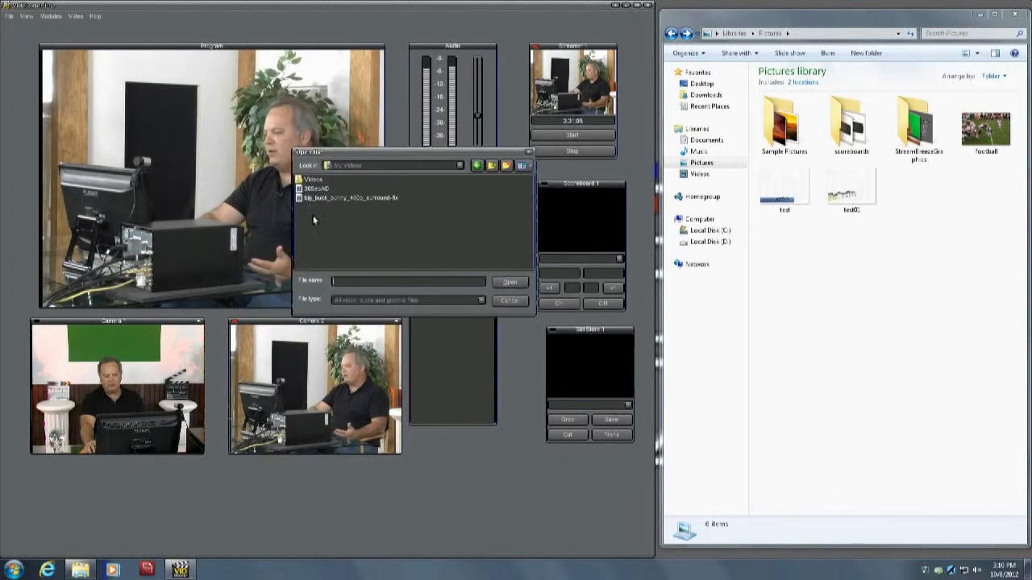
left_click(316, 188)
left_click(509, 283)
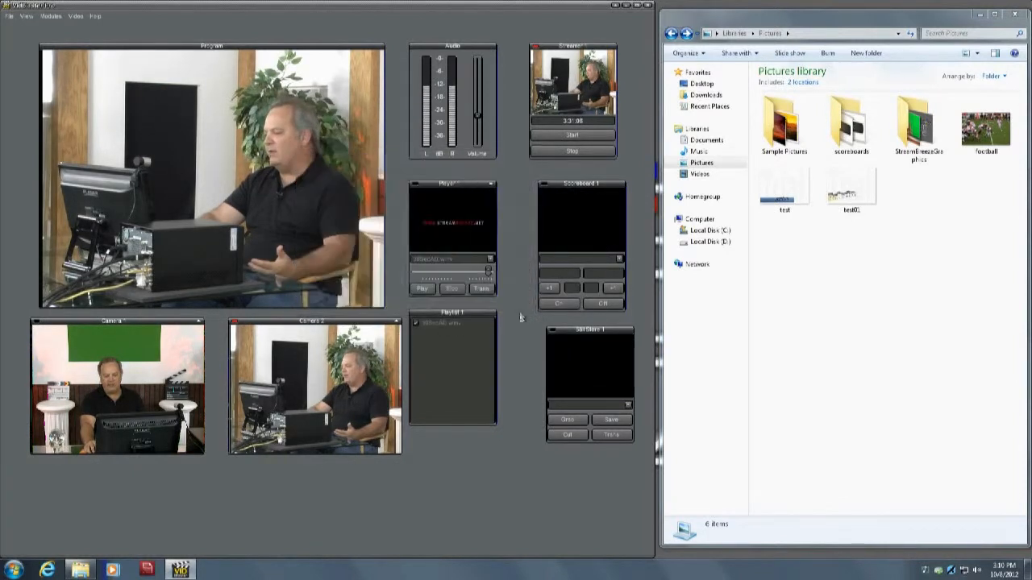
- Import the Videos subfolder of My Videos into Playlist 1
right_click(462, 353)
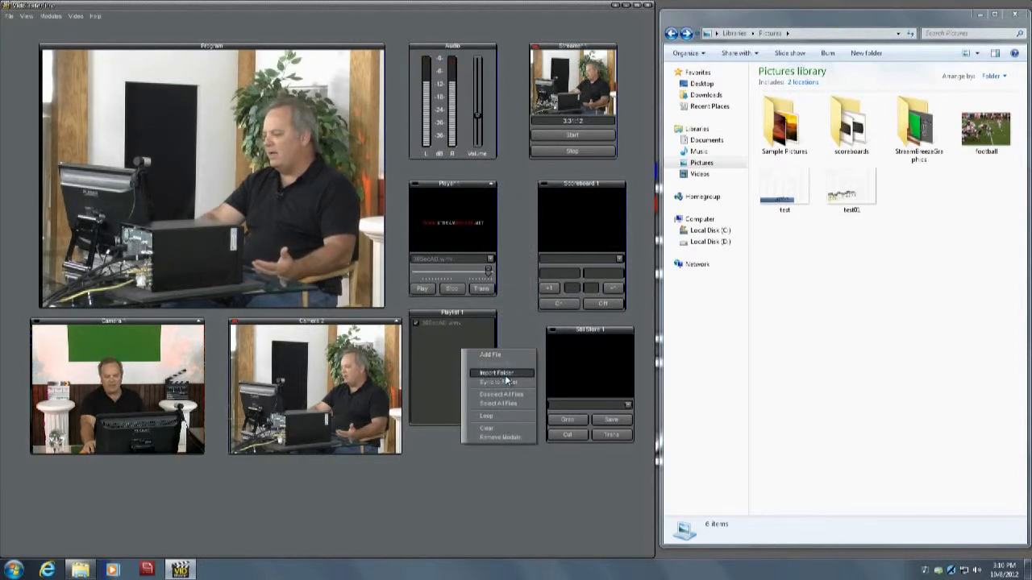
left_click(505, 375)
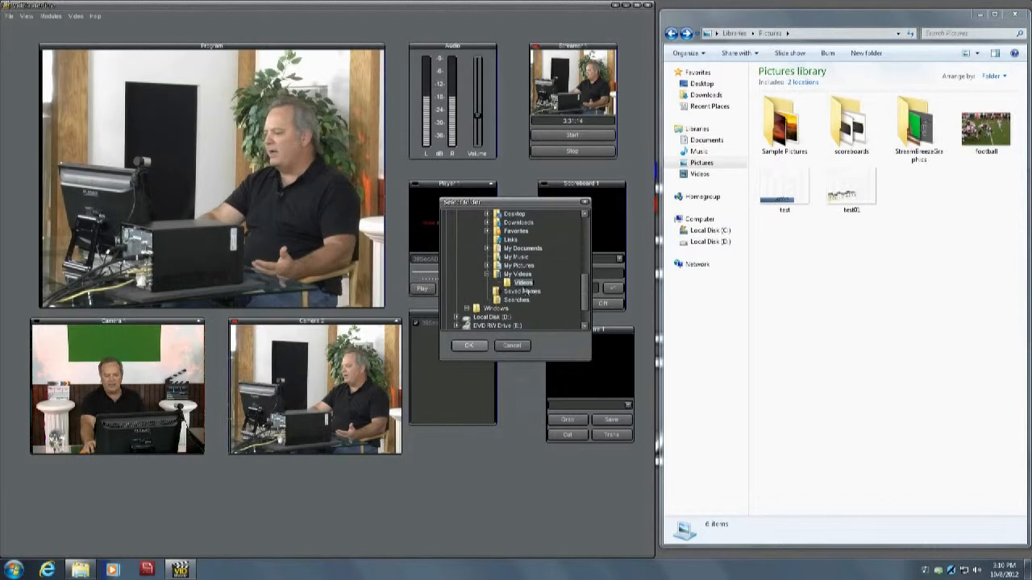
left_click(469, 346)
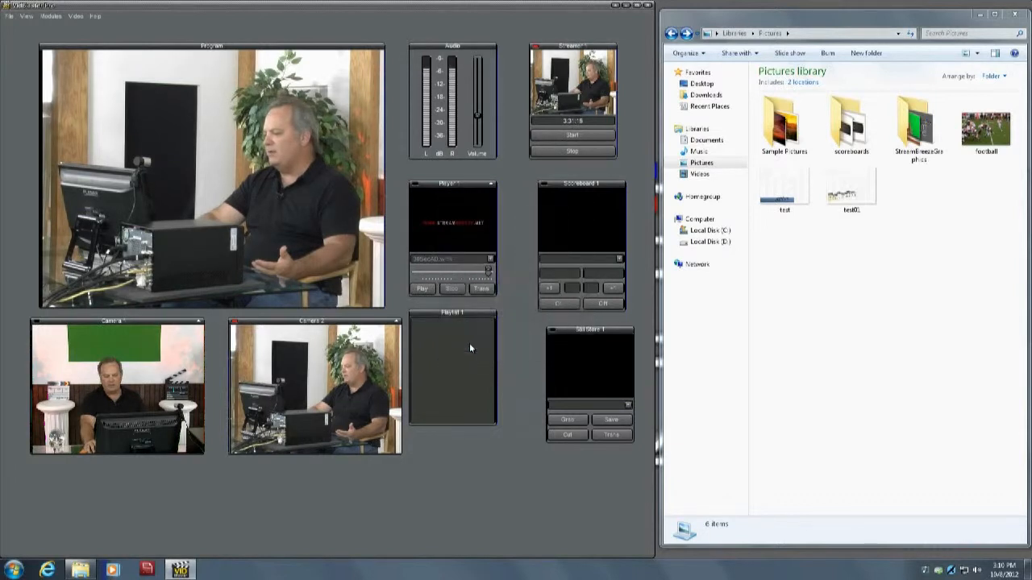
- Import the My Videos folder into Playlist 1
right_click(463, 340)
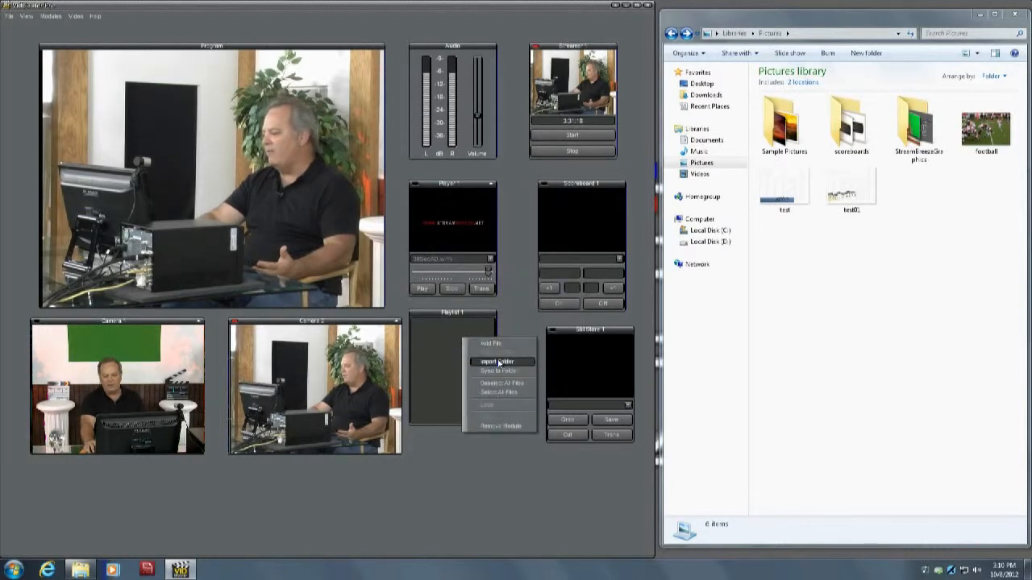
left_click(492, 368)
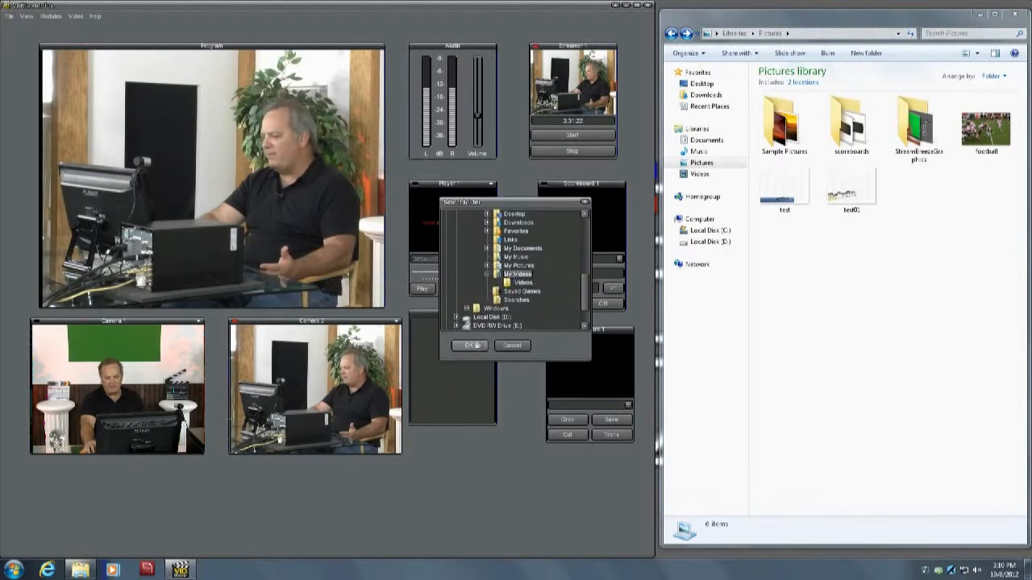
left_click(468, 346)
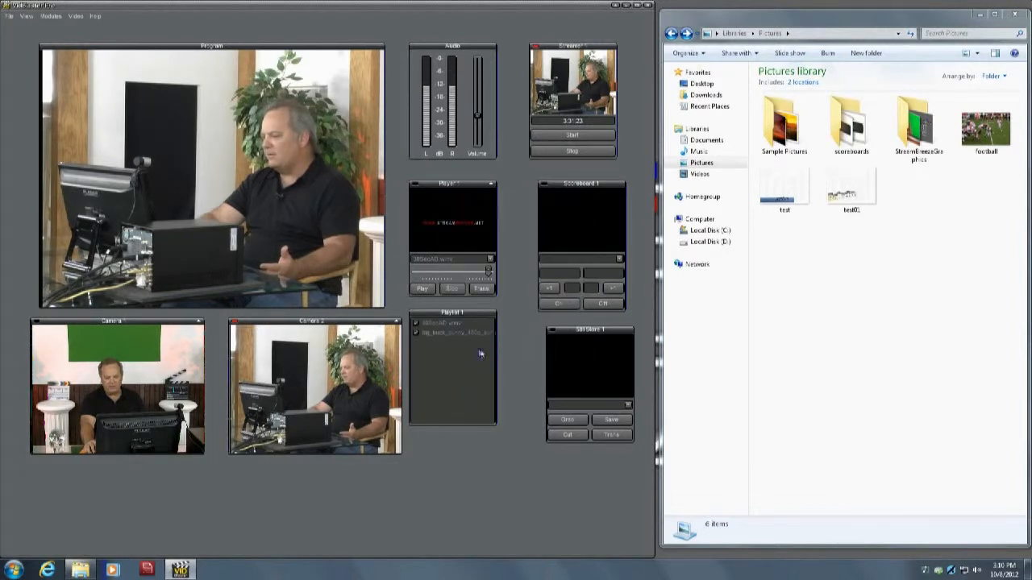
- Toggle the inclusion of the 30SecAD and big_buck_bunny entries in Playlist 1, and clear the playlist
left_click(436, 324)
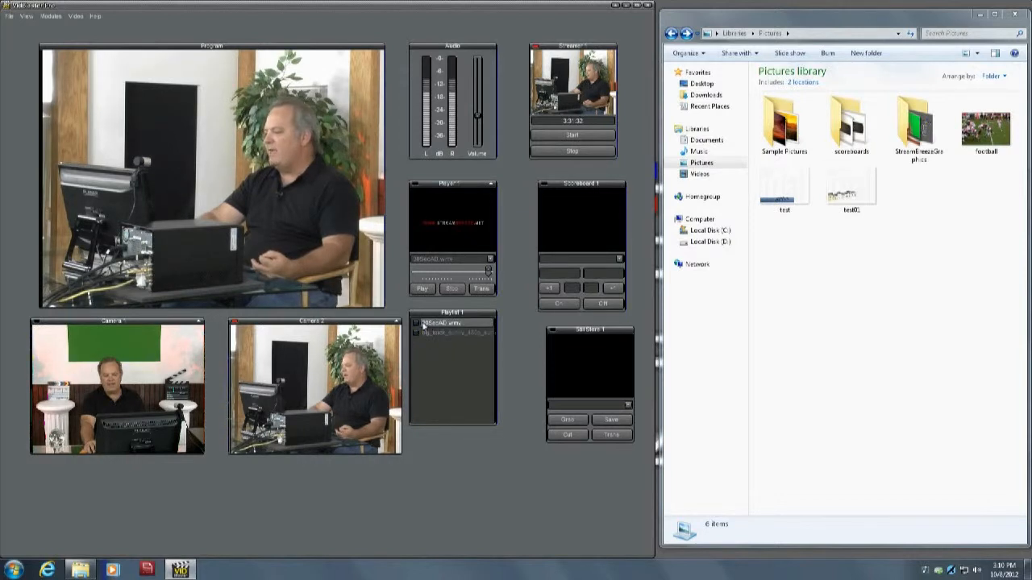
left_click(416, 332)
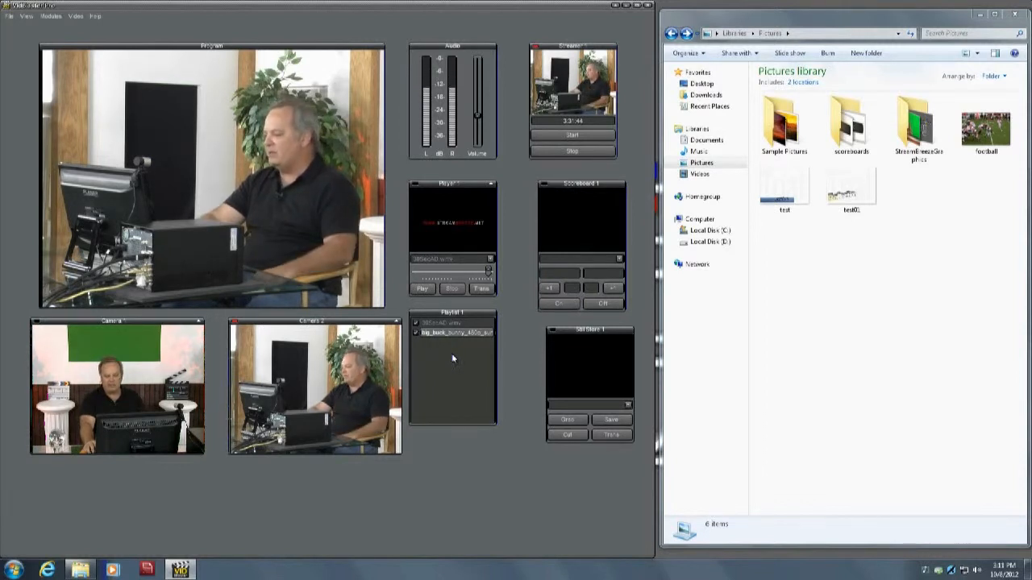
right_click(444, 350)
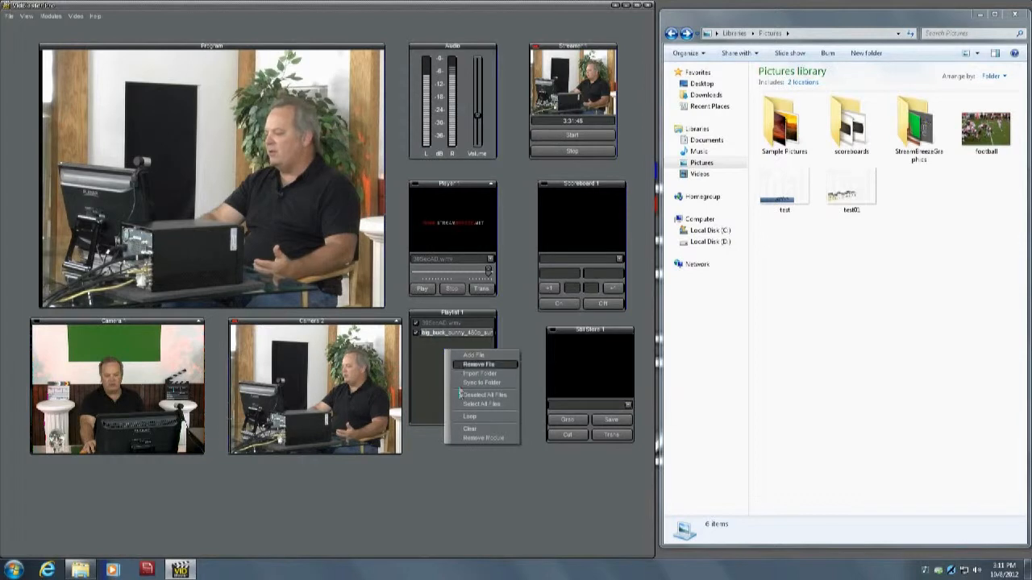
left_click(485, 430)
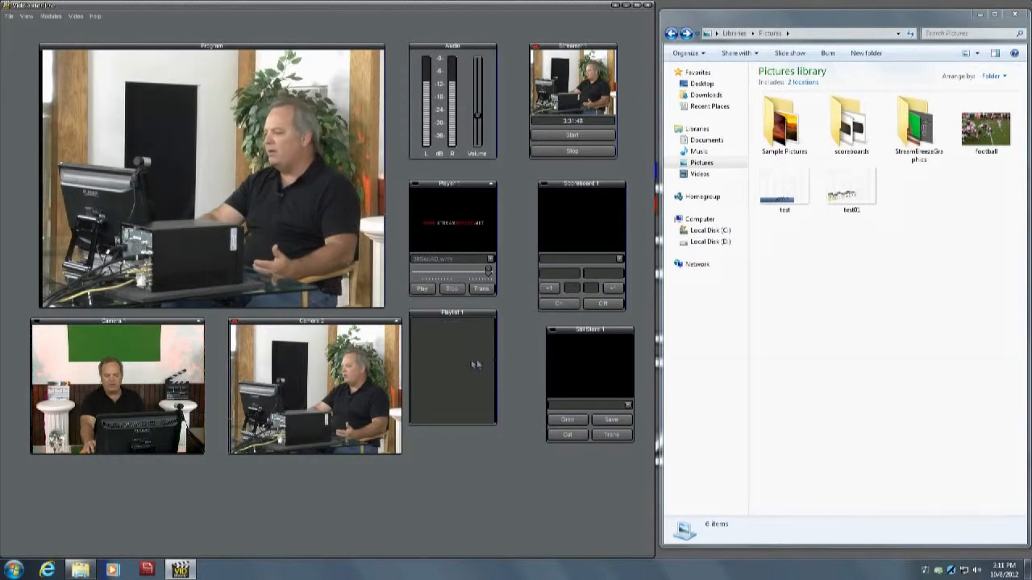
- Sync Playlist 1 to the Videos subfolder inside My Videos
right_click(445, 357)
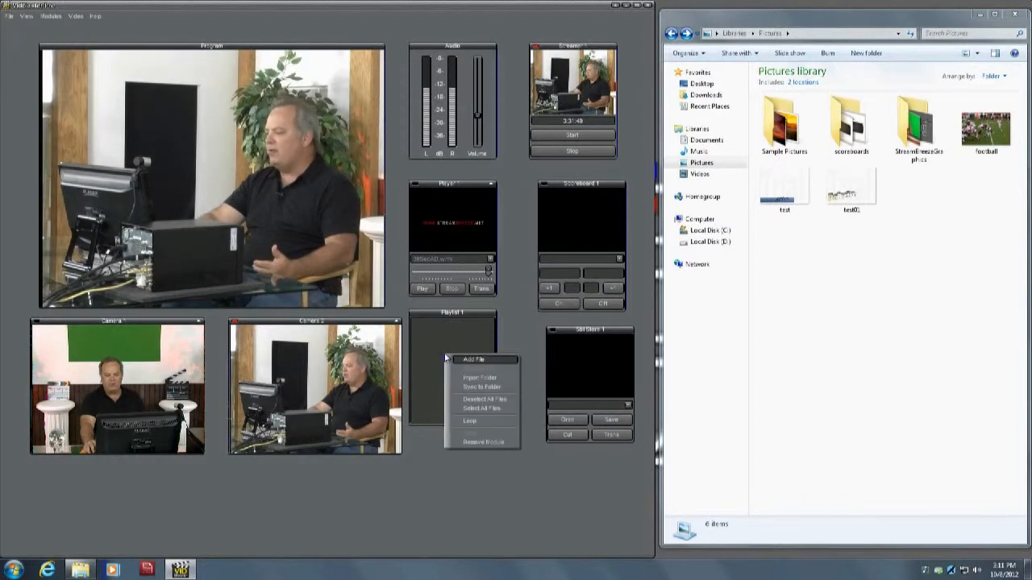
left_click(477, 392)
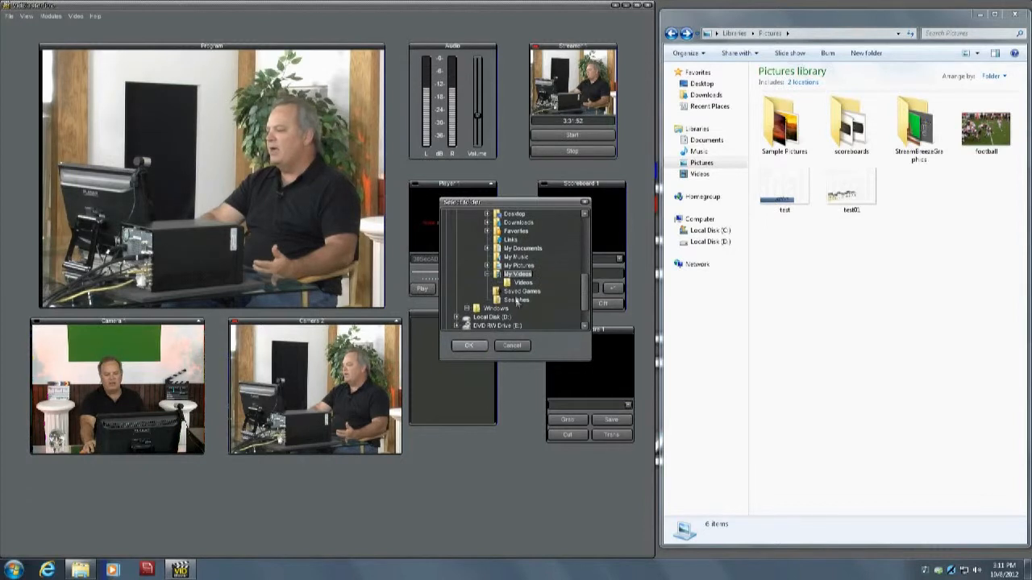
left_click(514, 283)
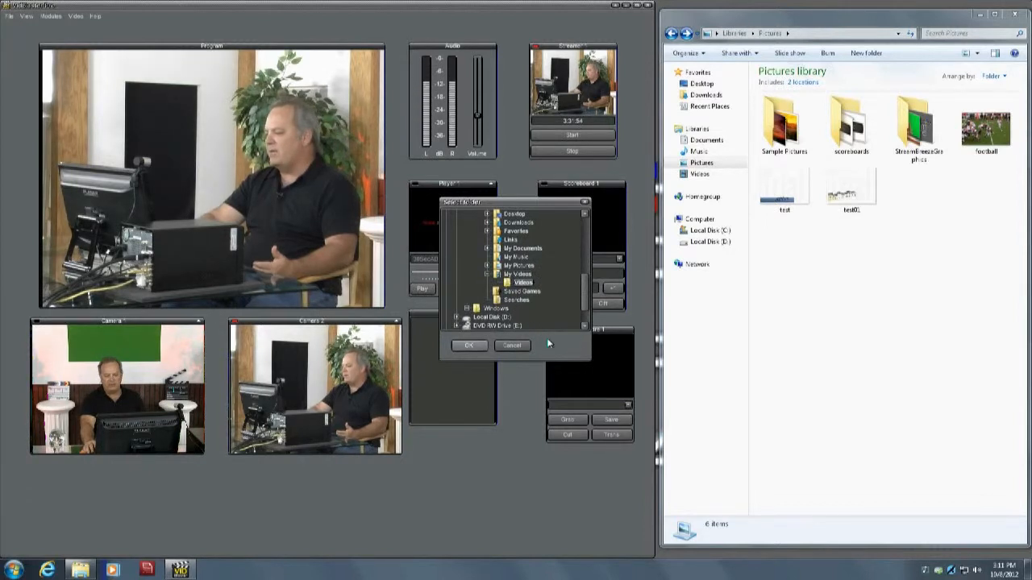
left_click(469, 346)
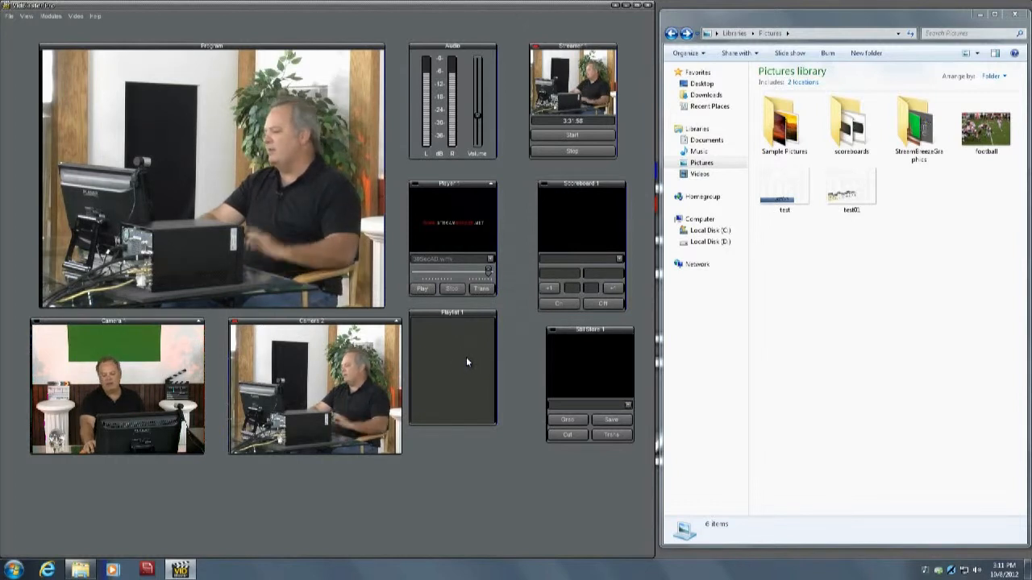
- In Windows Explorer, move the 30SecAD and big_buck_bunny videos from the Videos library into its Videos subfolder
left_click(698, 174)
left_click(852, 128)
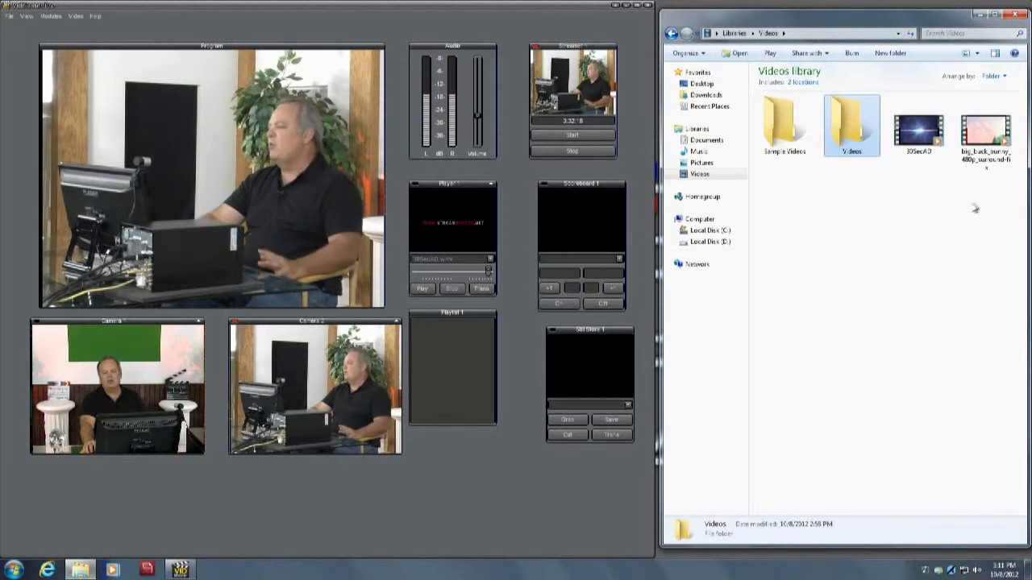
left_click_drag(994, 209, 853, 139)
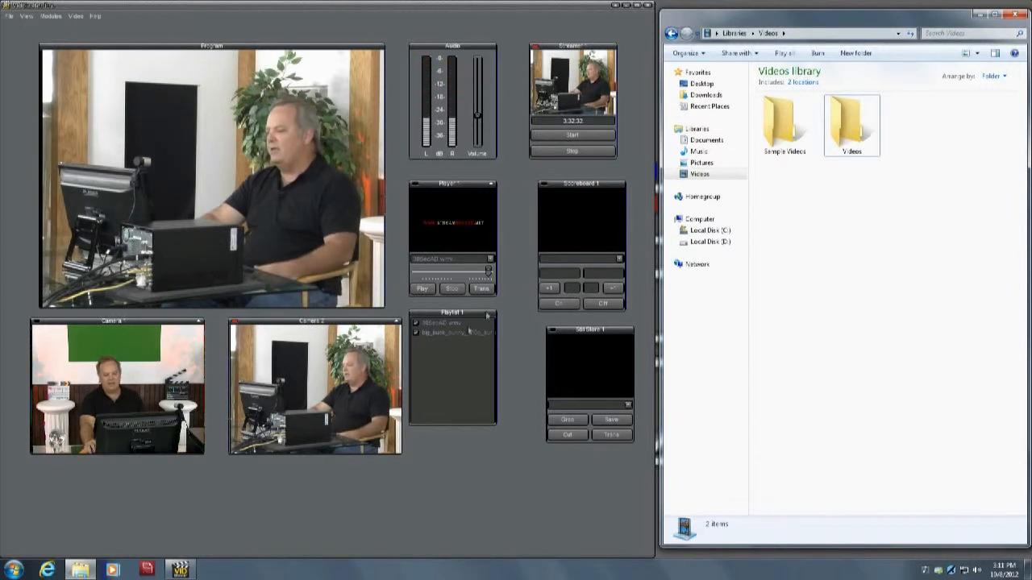
- Put Player 1 on program, and switch the program output to Camera 1
right_click(457, 225)
left_click(446, 228)
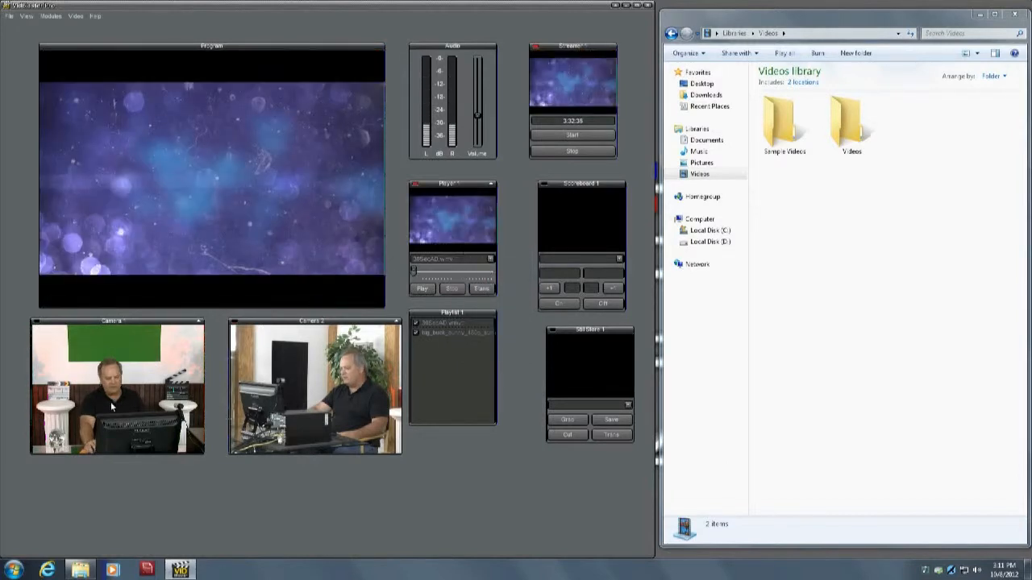
left_click(166, 417)
- Load Playlist 1 in Player 1 and run it on program, ending with a switch back to Camera 1
left_click(490, 259)
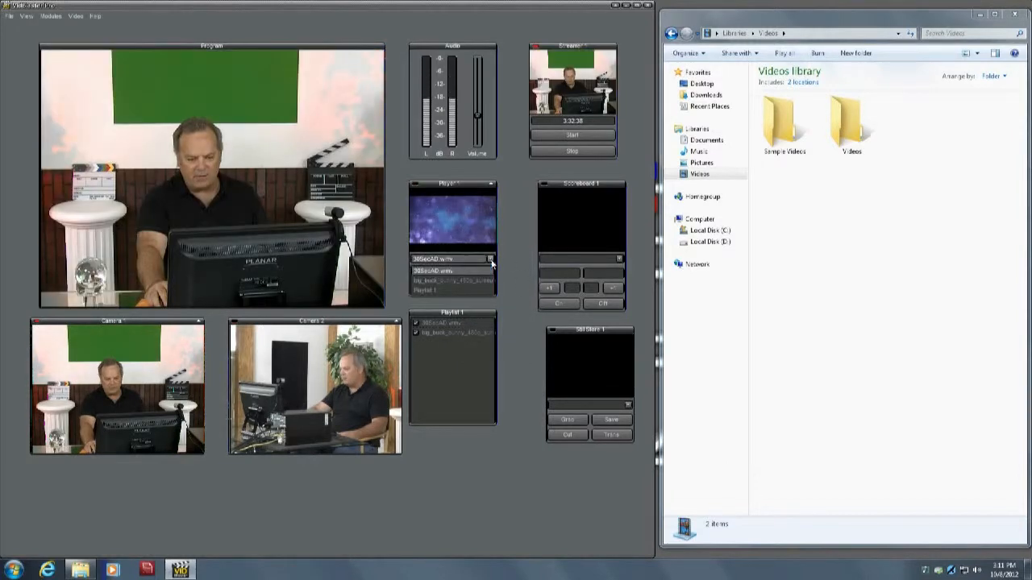
left_click(436, 289)
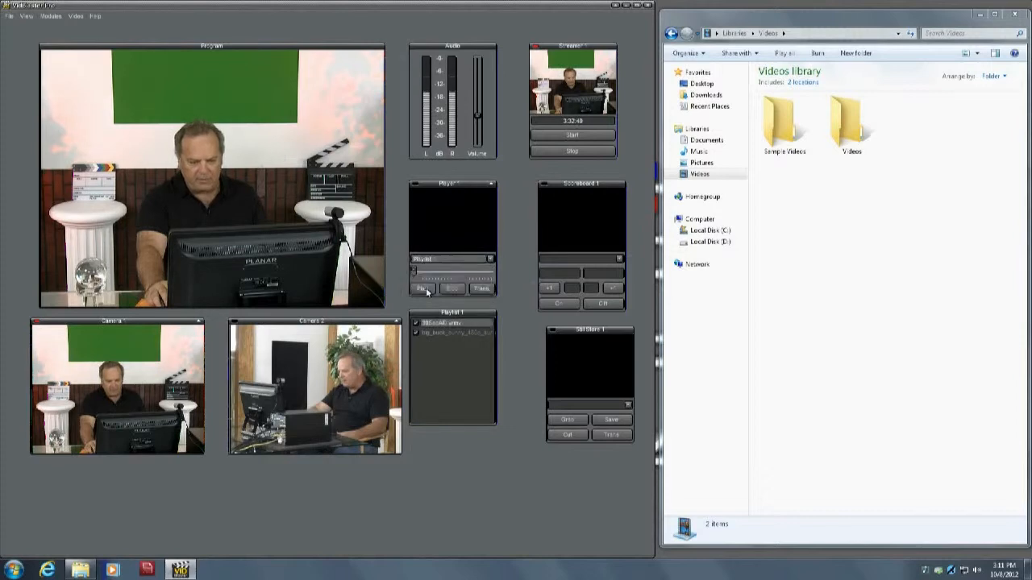
left_click(446, 232)
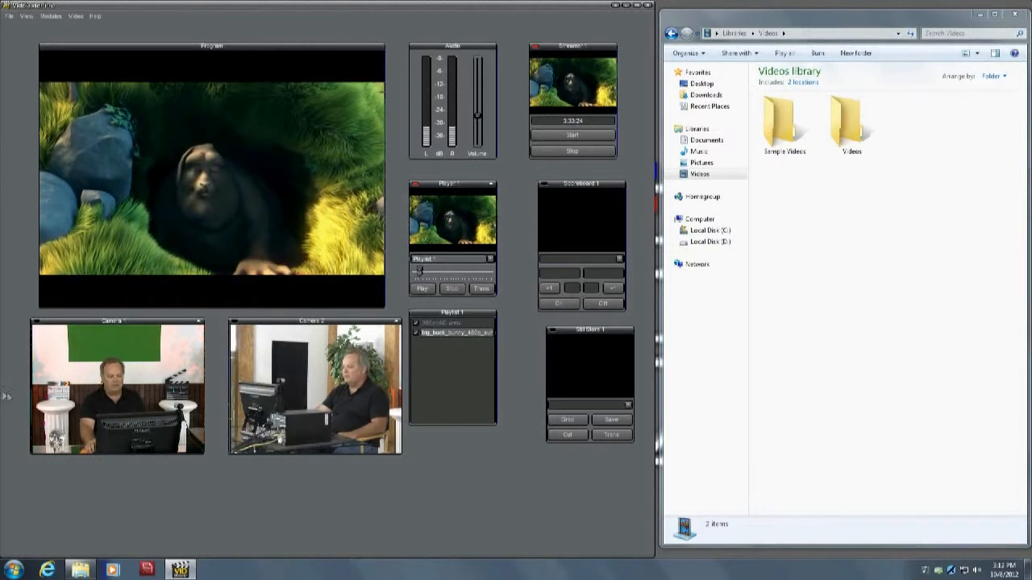
left_click(144, 373)
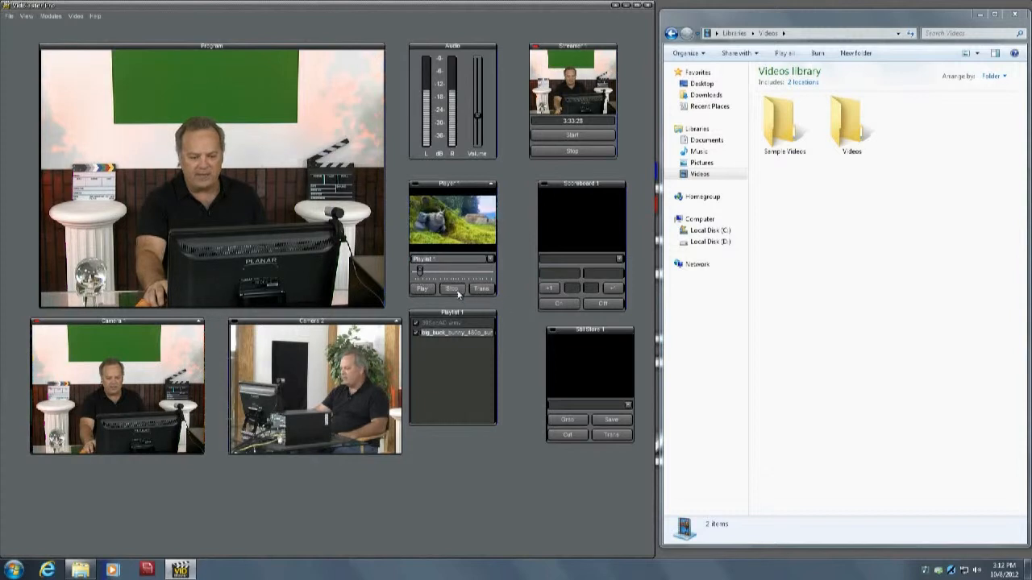
- Clear Playlist 1 and select 30SecAD.wmv as the source for Player 1
right_click(455, 366)
left_click(481, 441)
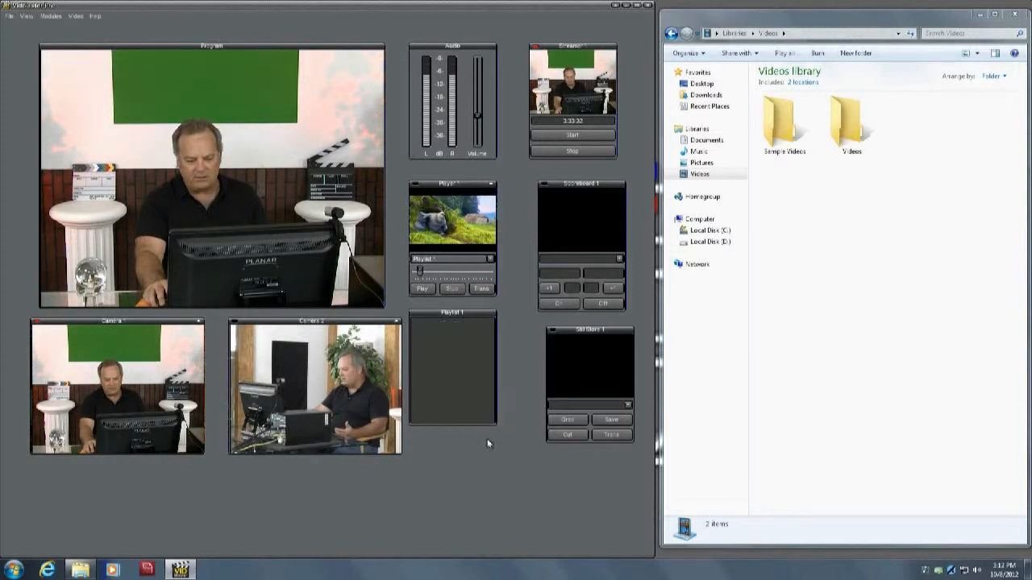
left_click(490, 260)
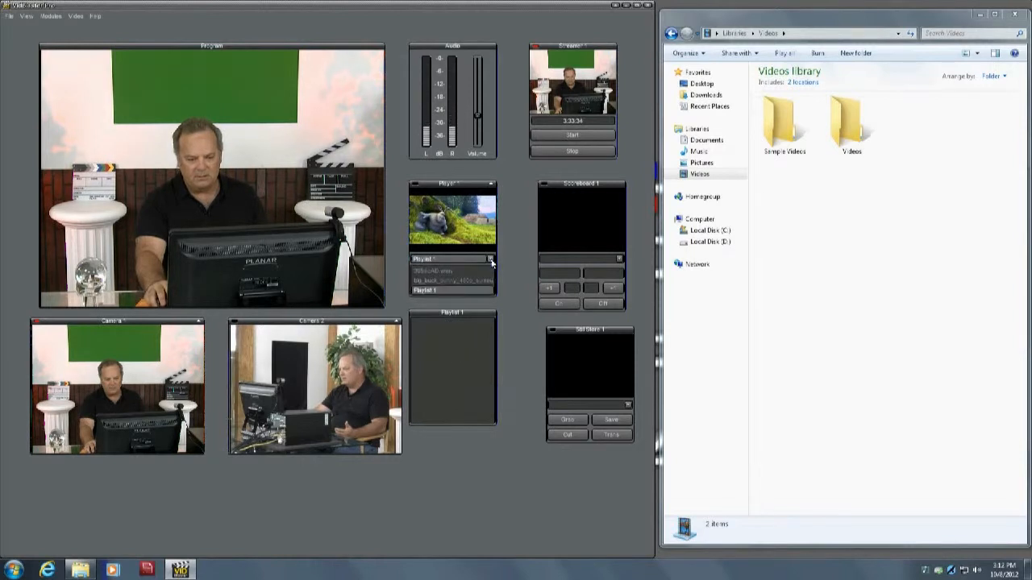
left_click(478, 271)
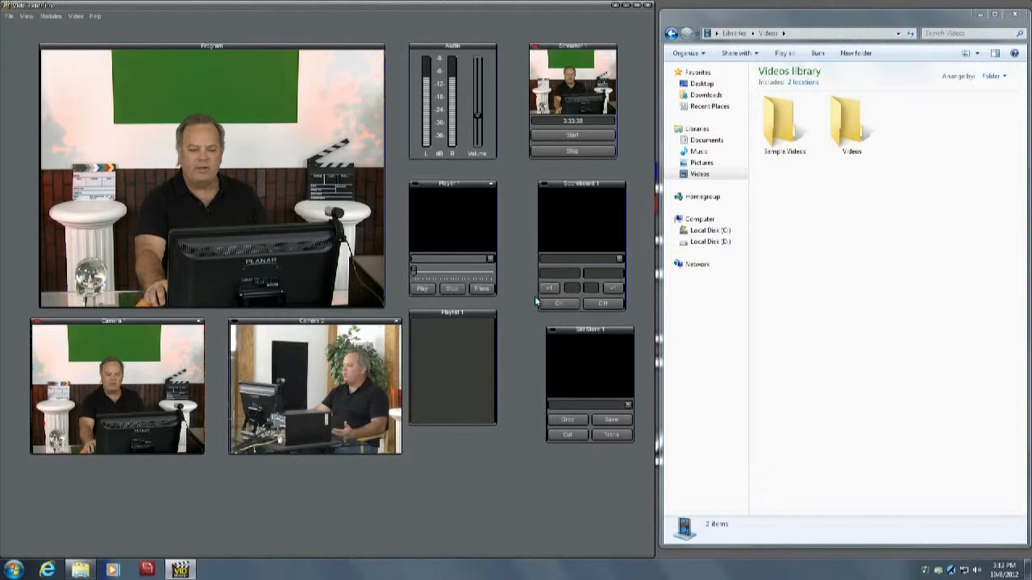
- Align the Still Store 1 module beneath Scoreboard 1 and set its source to the Video Switcher Program
mouse_move(588, 336)
left_mouse_down()
mouse_move(568, 324)
mouse_move(577, 331)
left_mouse_up()
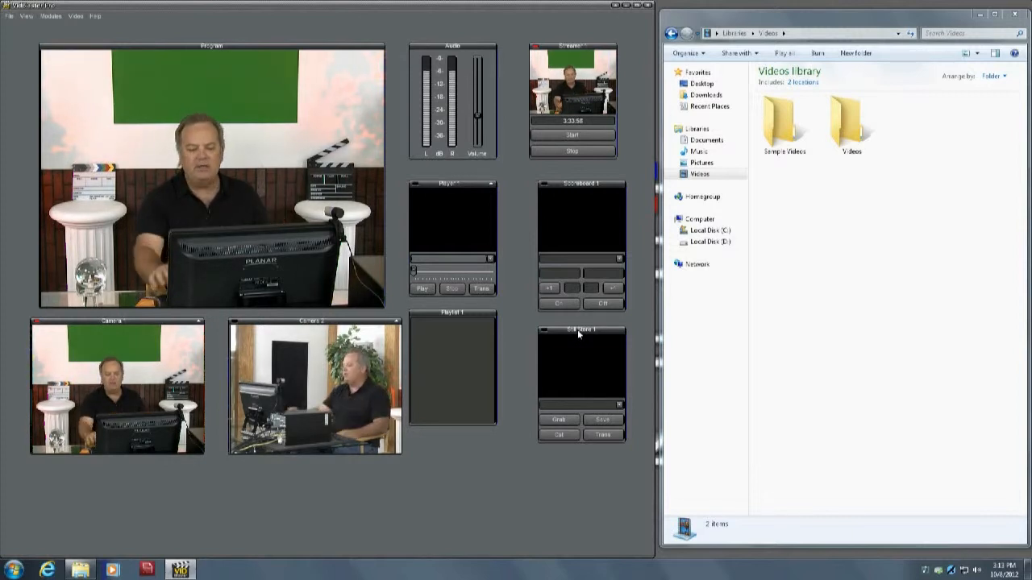
left_click_drag(580, 332, 584, 341)
left_click(618, 414)
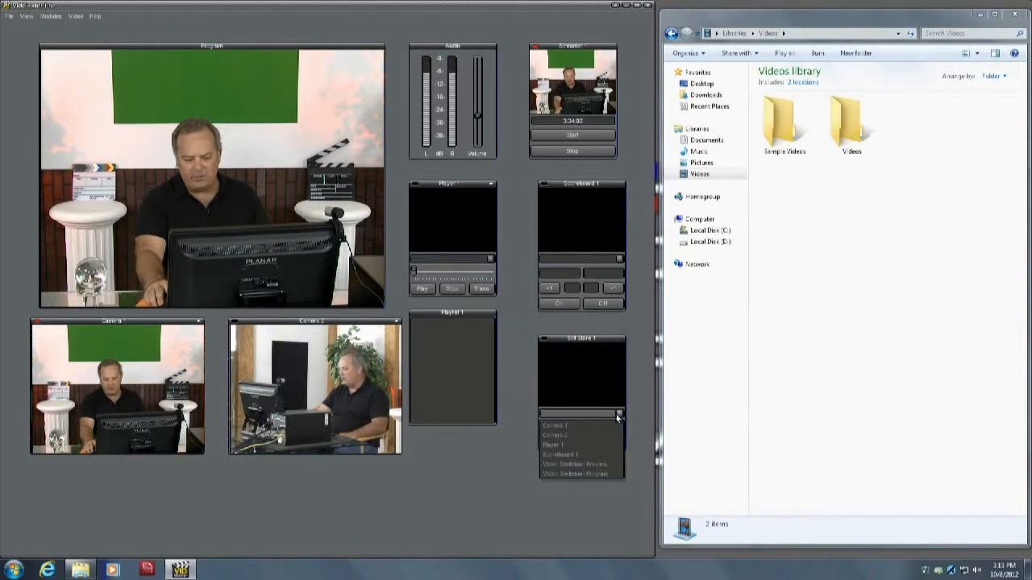
left_click(578, 474)
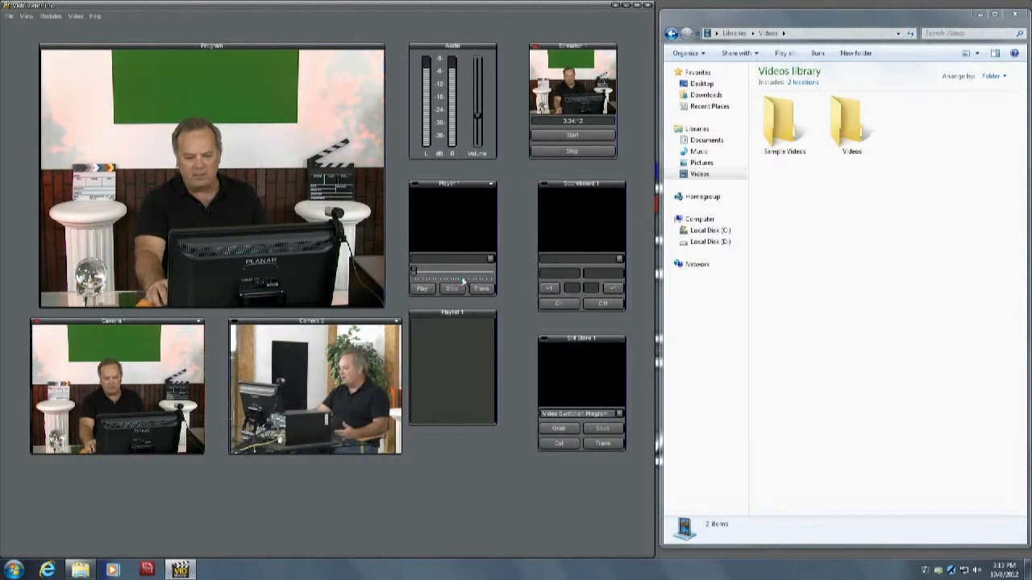
- Put Player 1 on program and load big_buck_bunny_480p_surround-fix from the Videos folder into it
left_click(491, 261)
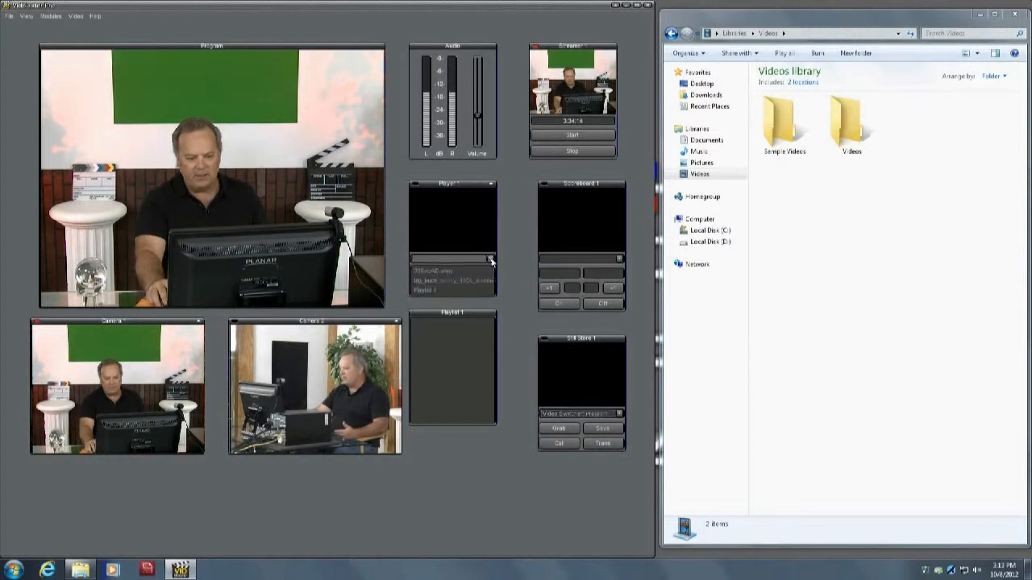
left_click(451, 284)
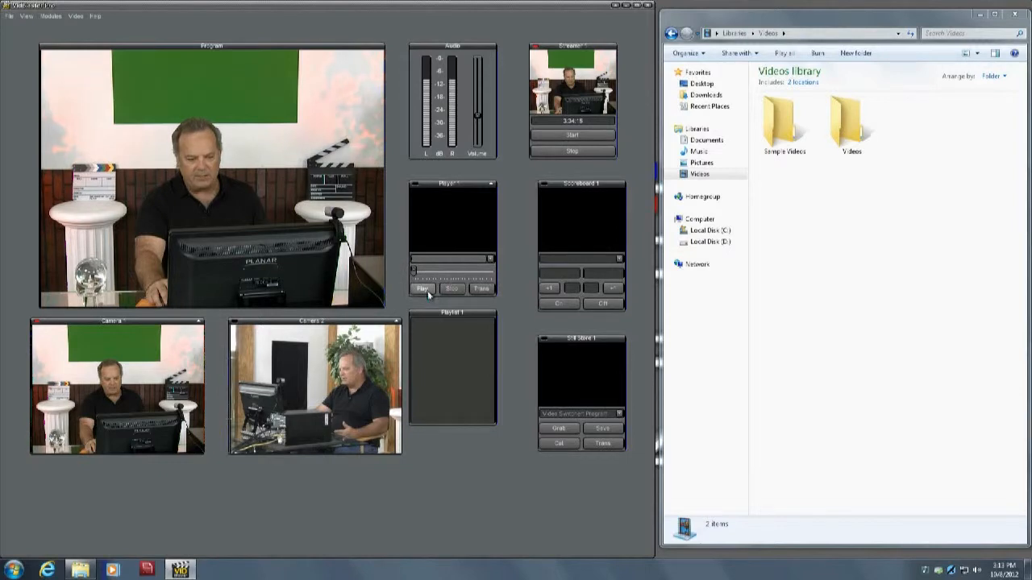
left_click(449, 216)
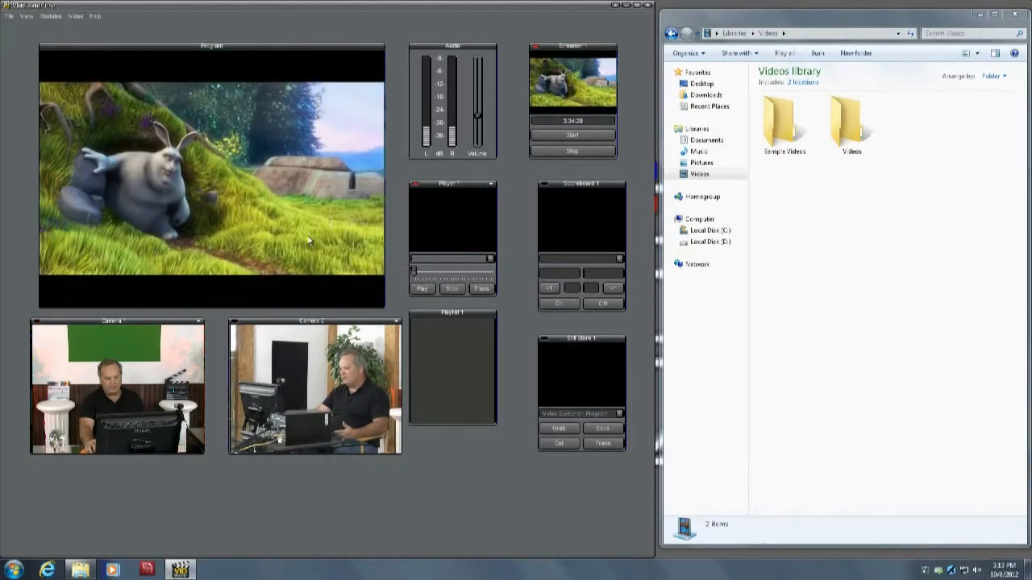
right_click(455, 227)
left_click(494, 349)
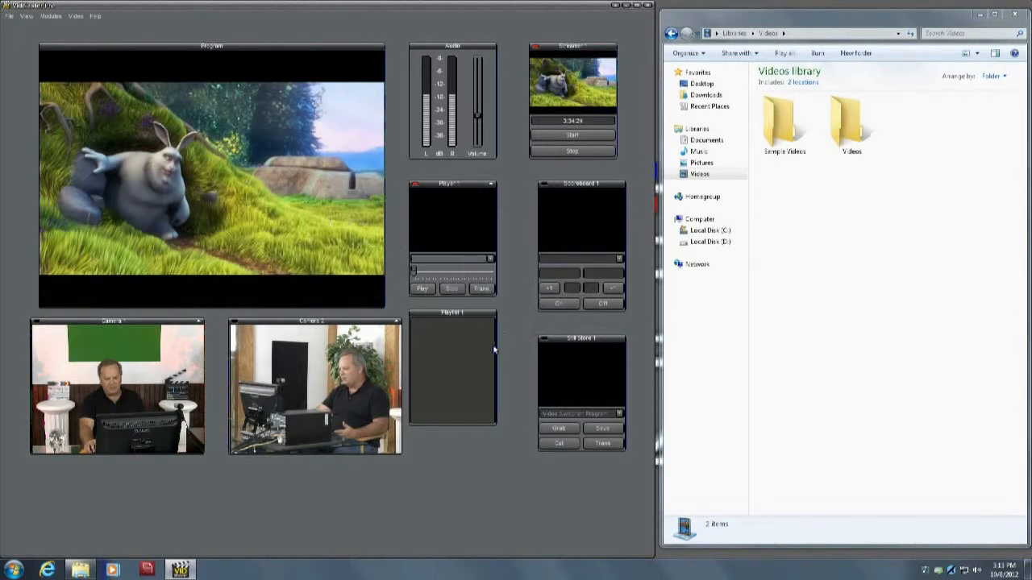
double_click(846, 125)
left_click_drag(851, 121, 435, 224)
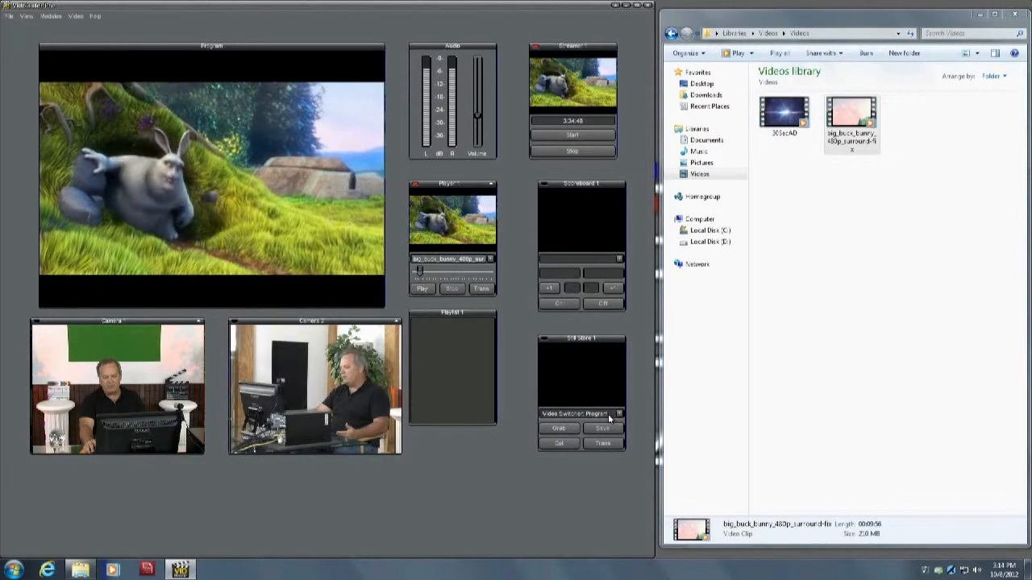
- Grab stills of the program output in Still Store 1, and show the latest on program before switching to Camera 2
left_click(569, 432)
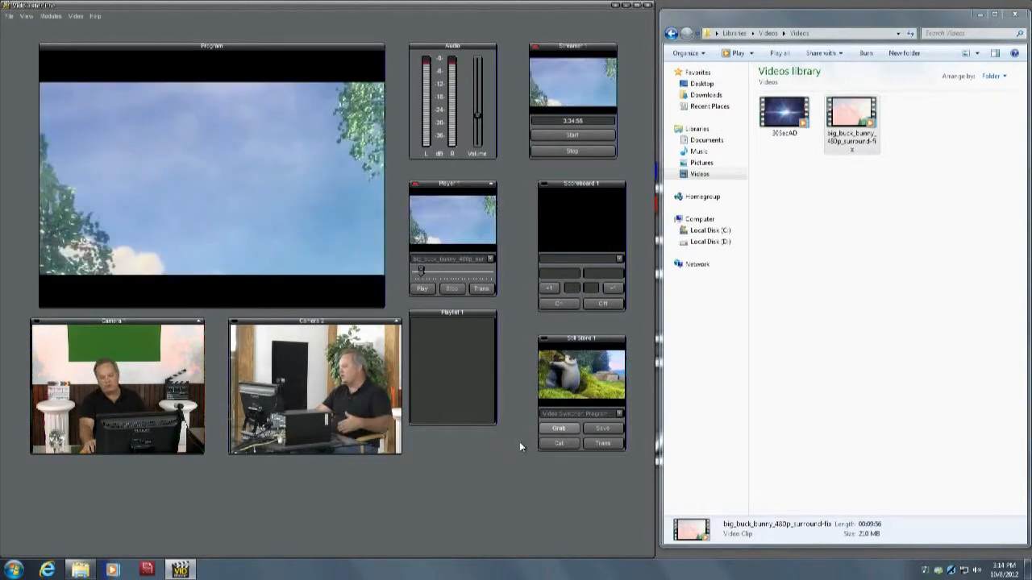
left_click(573, 433)
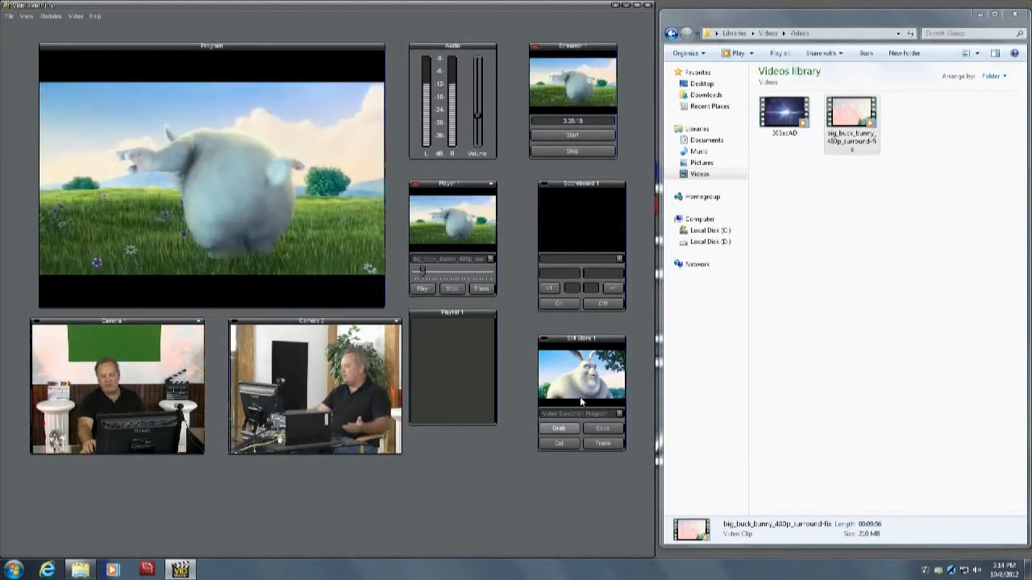
left_click(586, 388)
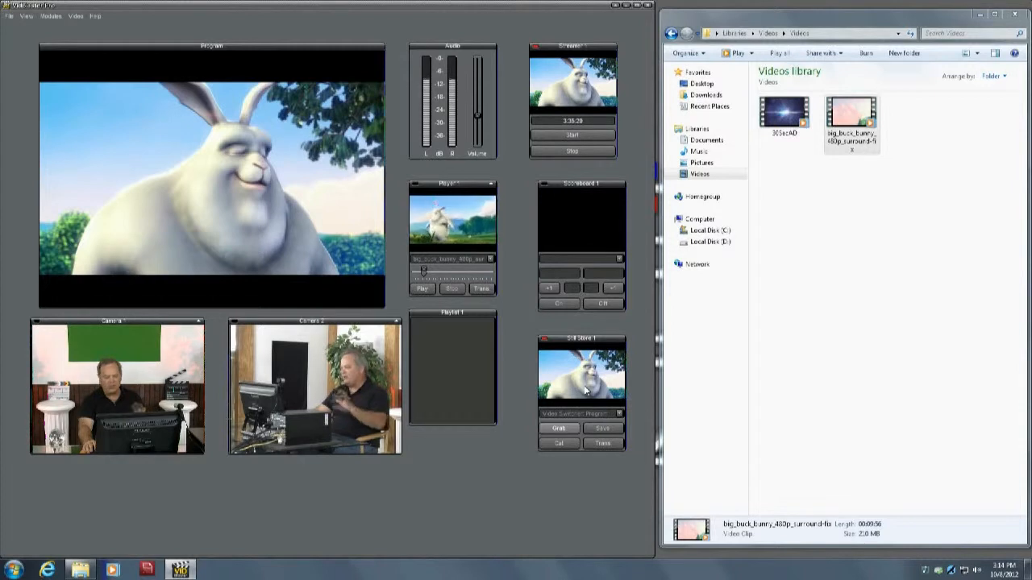
left_click(327, 403)
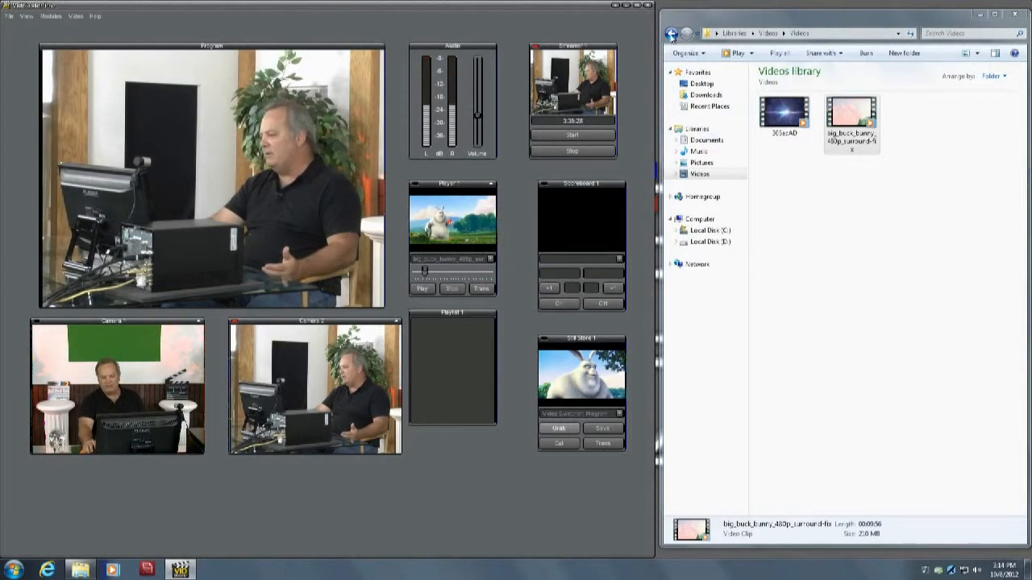
- Move Scoreboard 1 closer to Player 1 and load the football picture from the Pictures library into Player 1
left_click(700, 174)
mouse_move(582, 187)
left_mouse_down()
mouse_move(609, 176)
mouse_move(566, 185)
left_mouse_up()
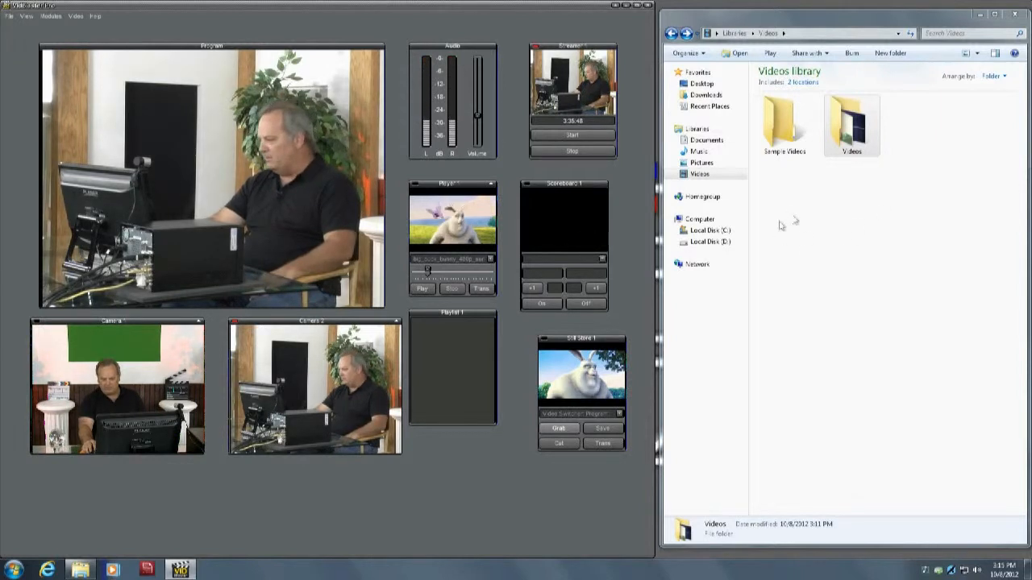
left_click(701, 163)
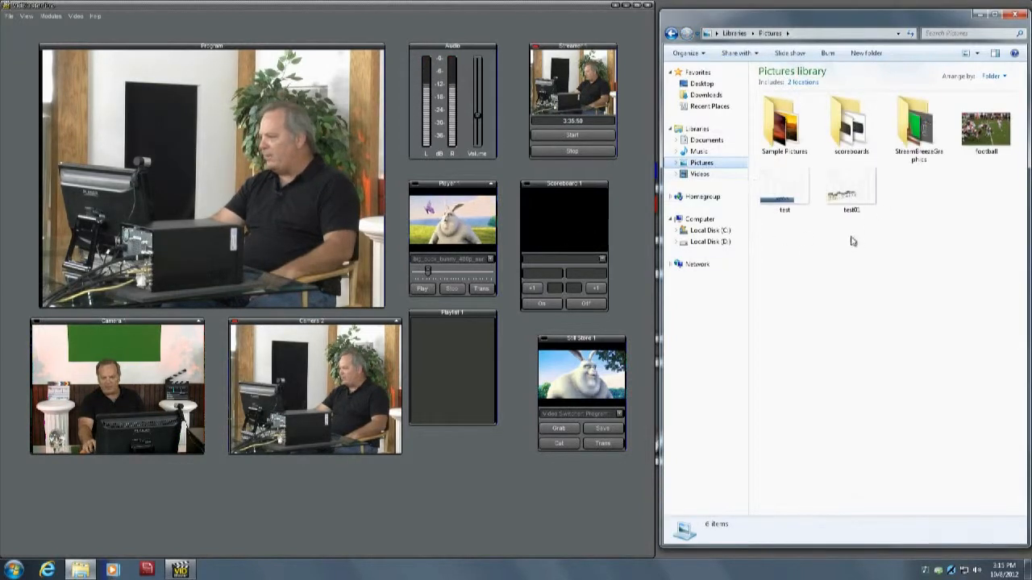
left_click_drag(991, 140, 454, 225)
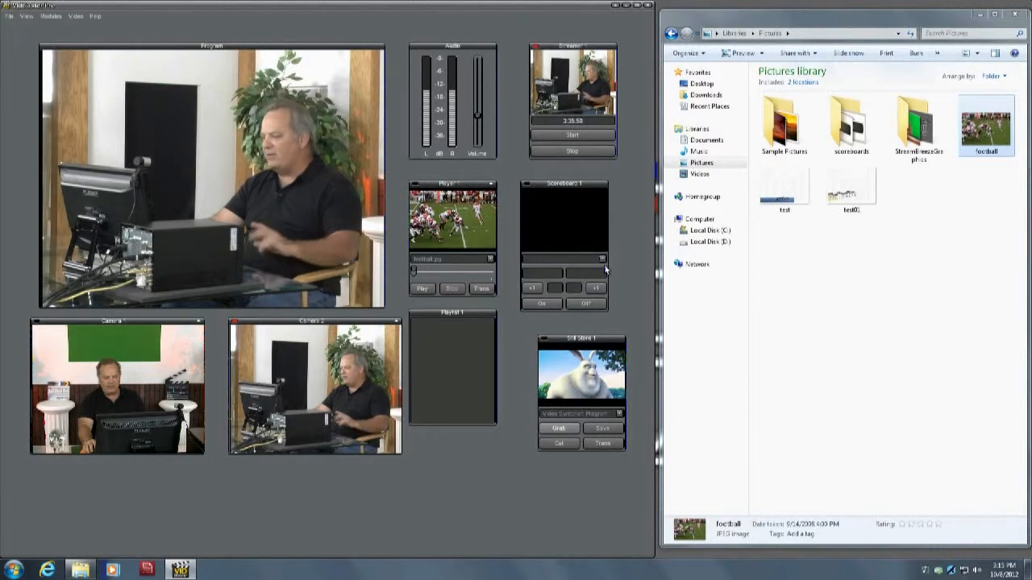
- Load ScoreboardGreyBlue320.png into Scoreboard 1 and overlay it on Player 1's football picture in the program output
right_click(560, 227)
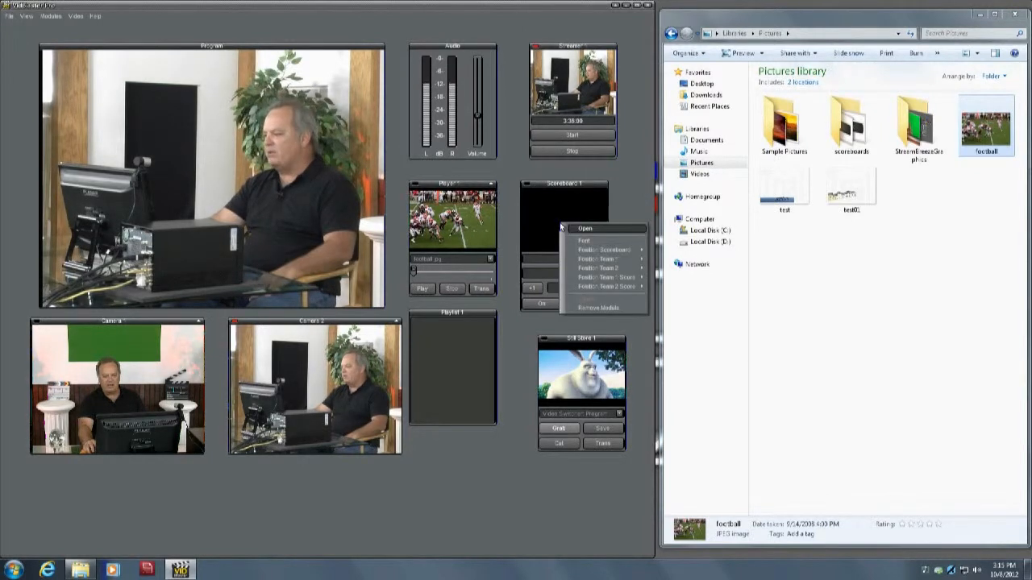
left_click(596, 231)
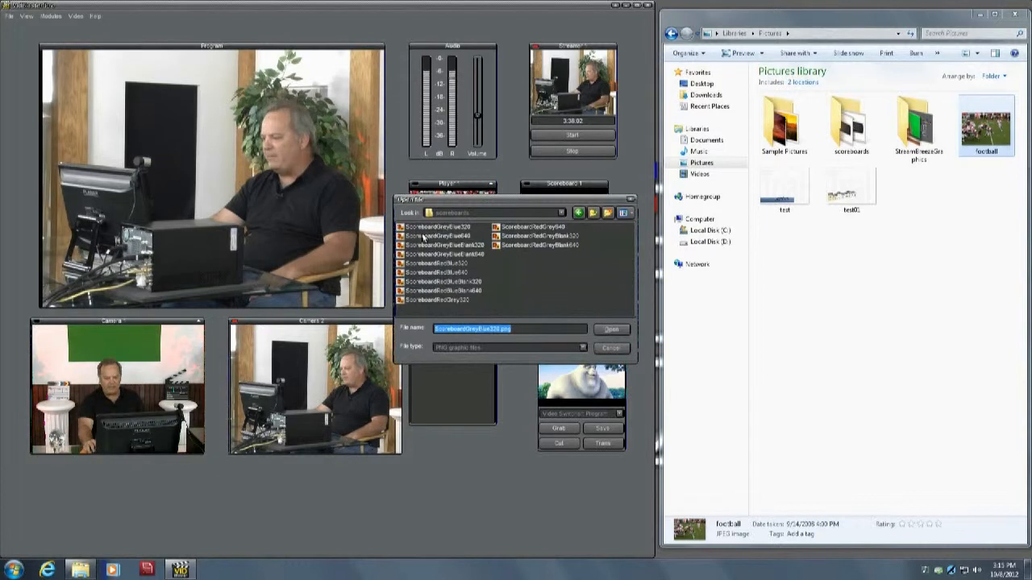
left_click(614, 330)
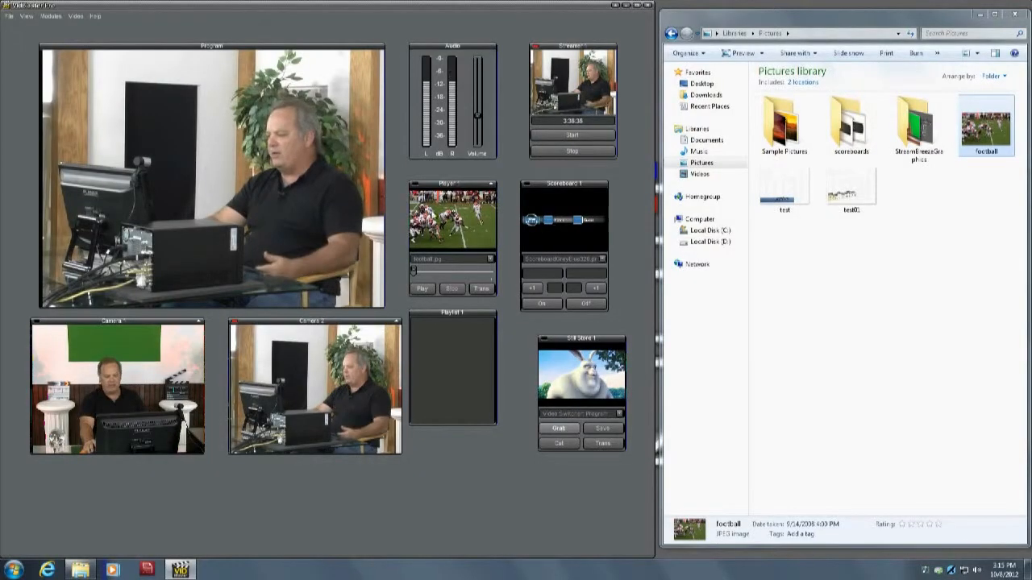
left_click(453, 230)
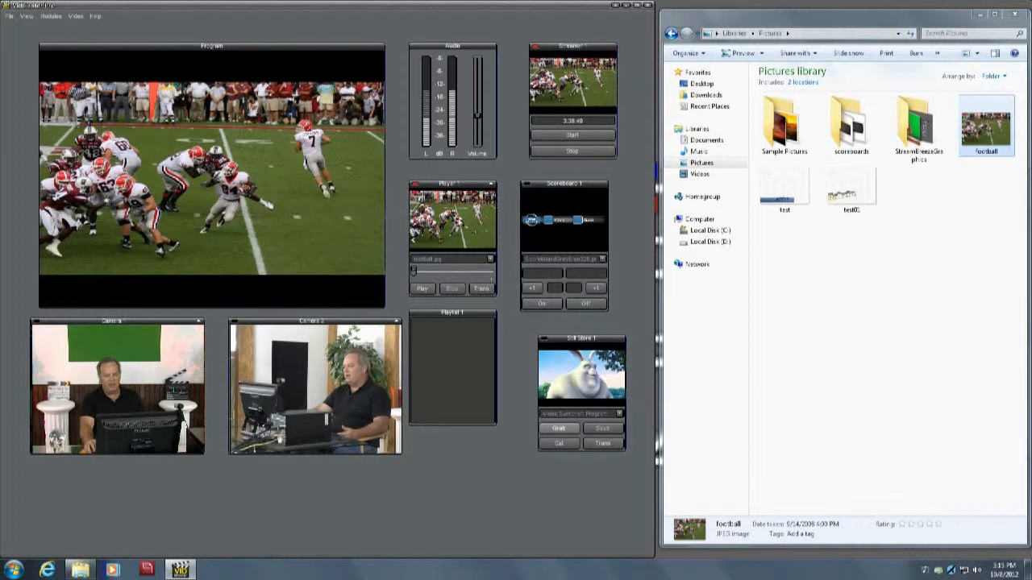
left_click(563, 232)
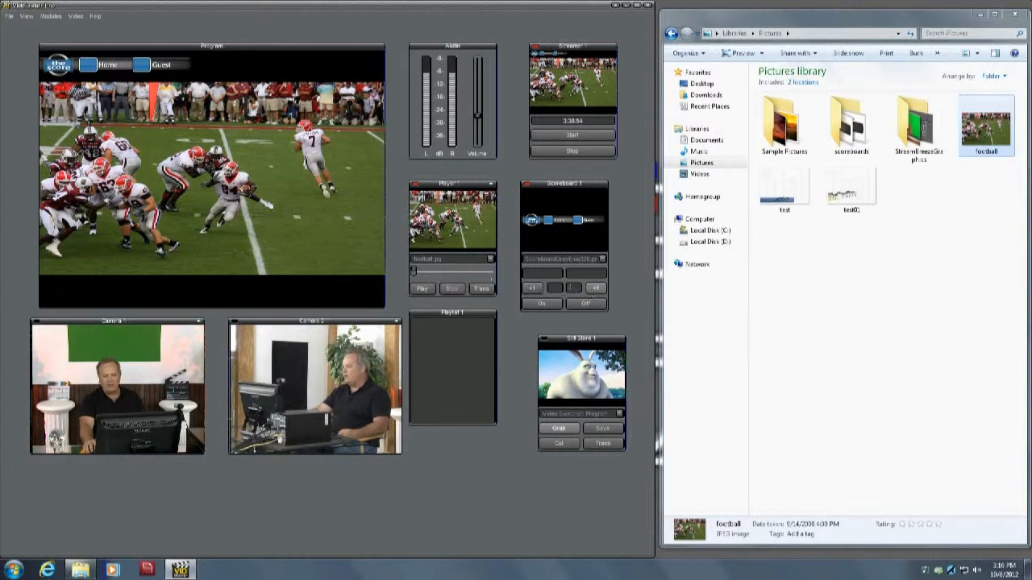
- Try a sample name in Scoreboard 1's first team name field and clear it again
left_click(548, 274)
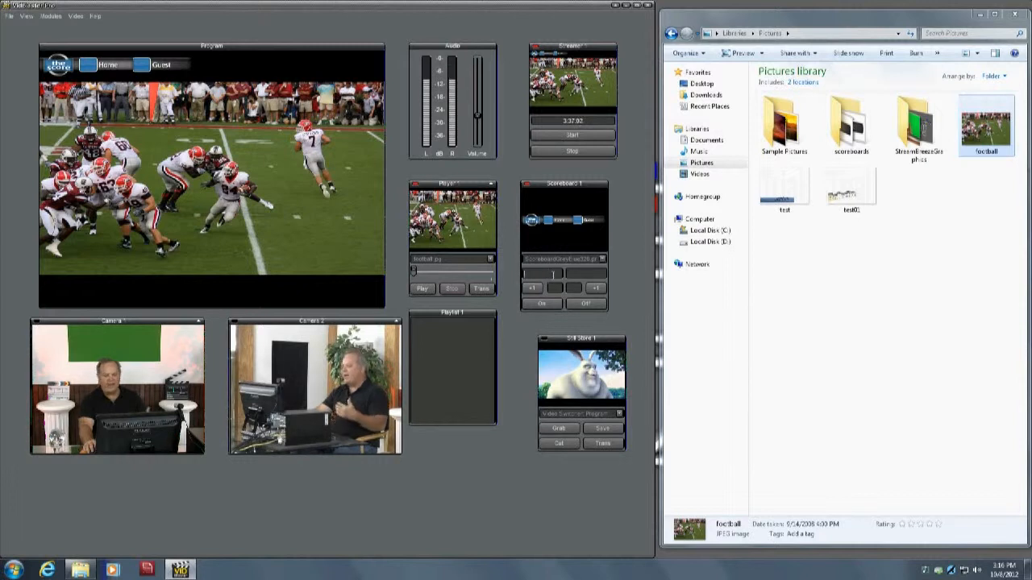
type("VDV")
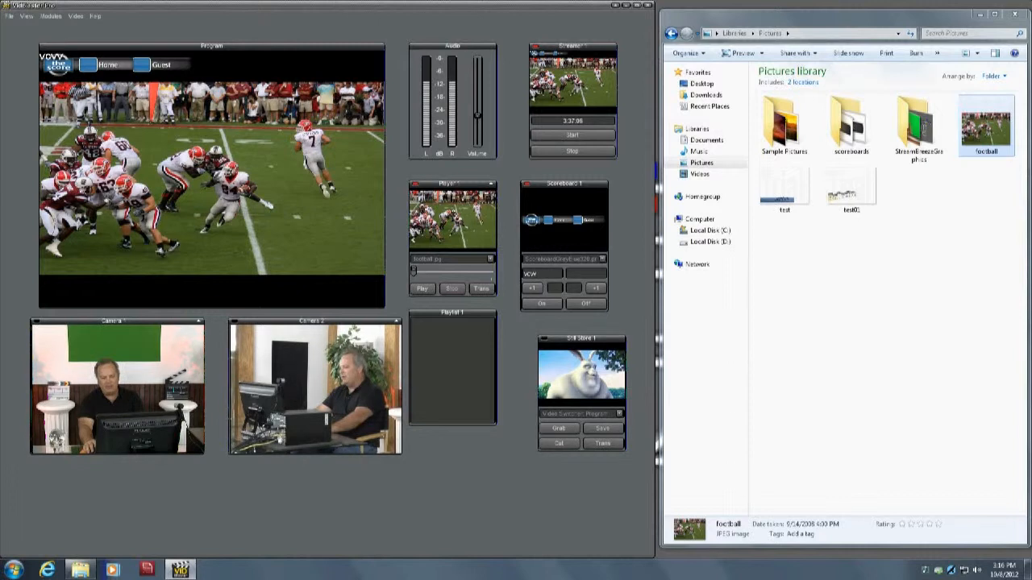
key("BackSpace")
key("BackSpace")
key("BackSpace")
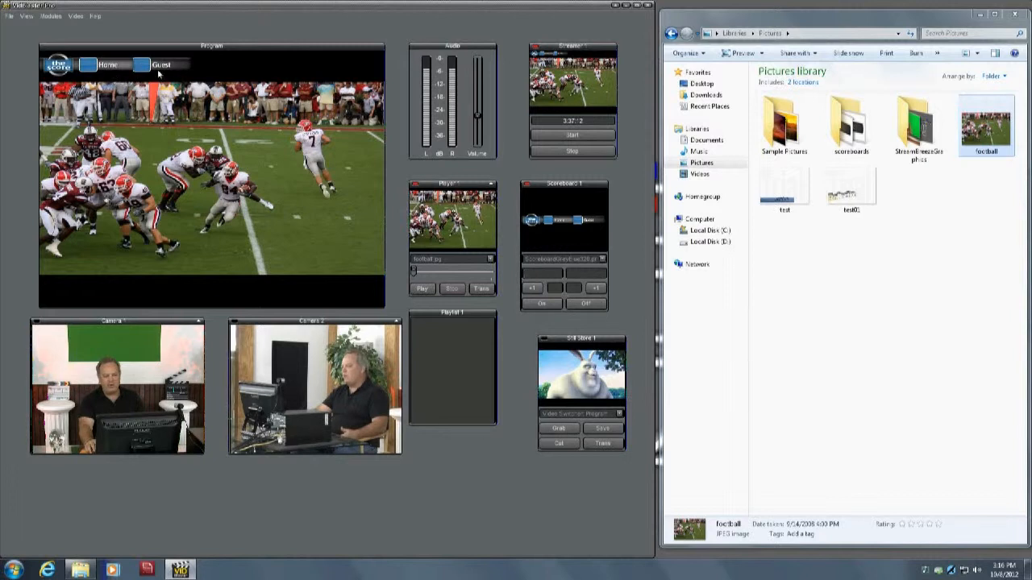
- Set Scoreboard 1's scores to 7 for Home and 14 for Guest, and toggle the scoreboard off and back on program
left_click(532, 291)
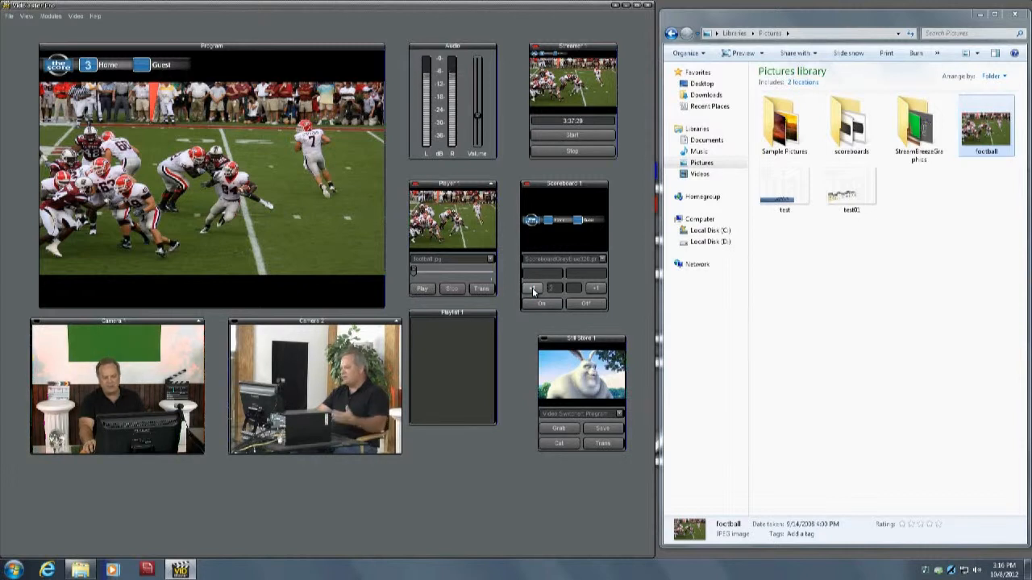
left_click_drag(556, 289, 549, 288)
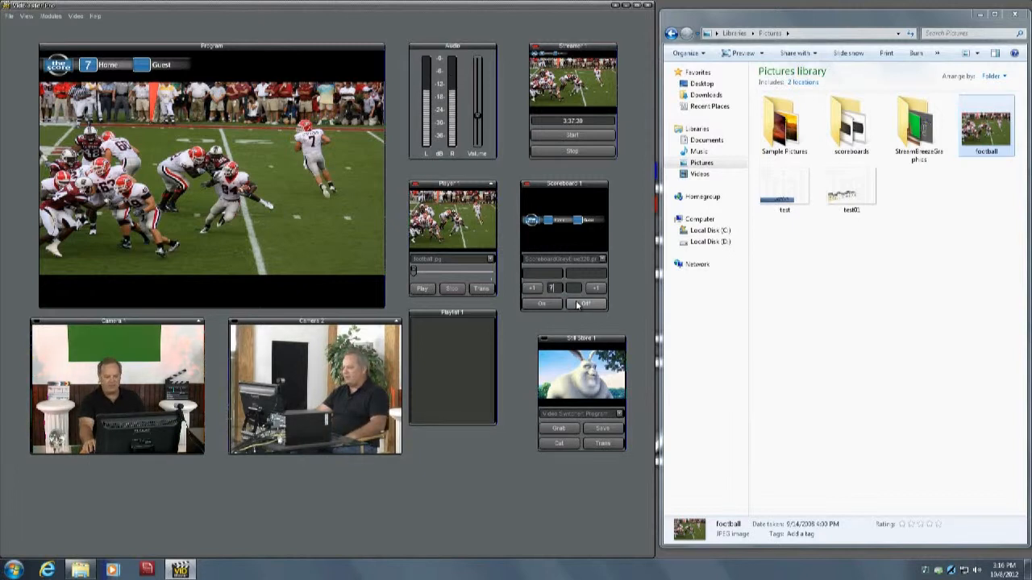
left_click(594, 292)
left_click(594, 292)
left_click(594, 291)
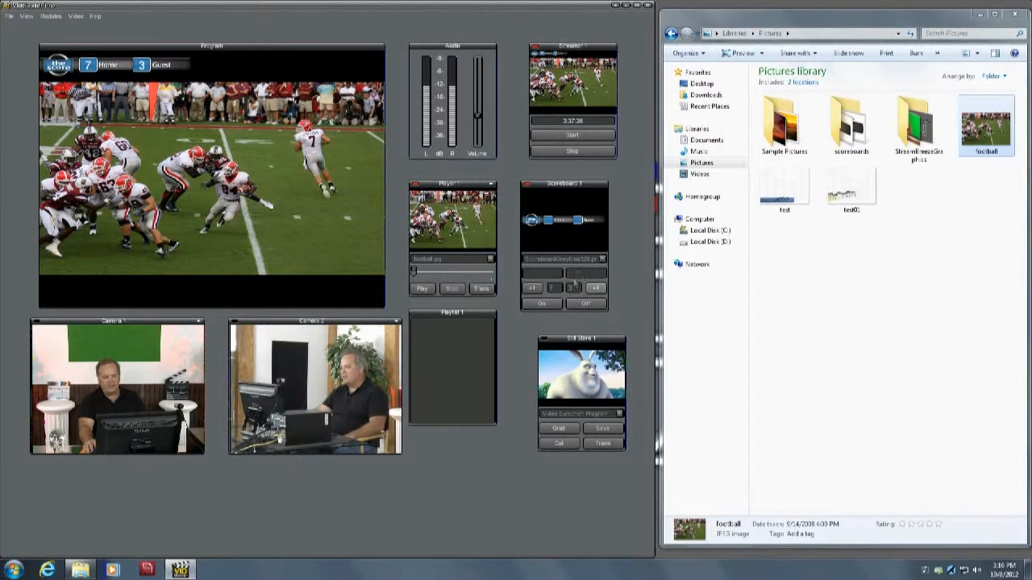
left_click(595, 290)
left_click(596, 289)
left_click(596, 290)
left_click(595, 289)
left_click(596, 289)
left_click(597, 290)
left_click(596, 290)
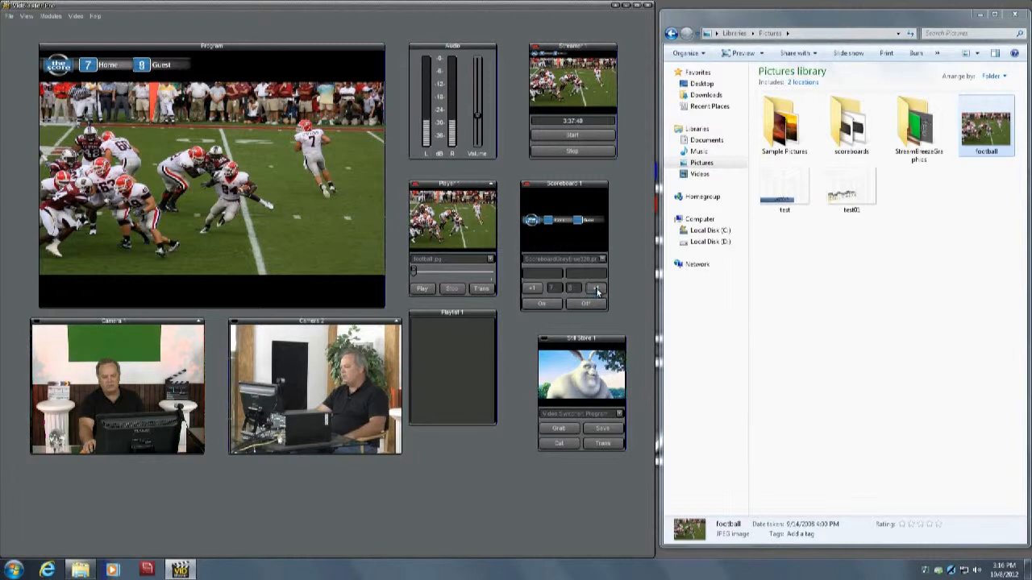
left_click(596, 290)
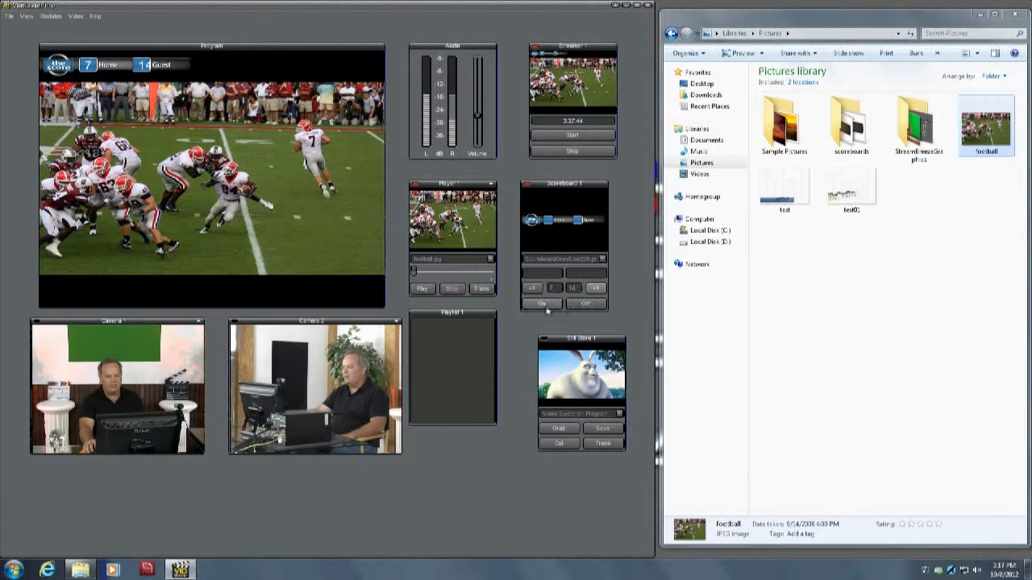
left_click(586, 304)
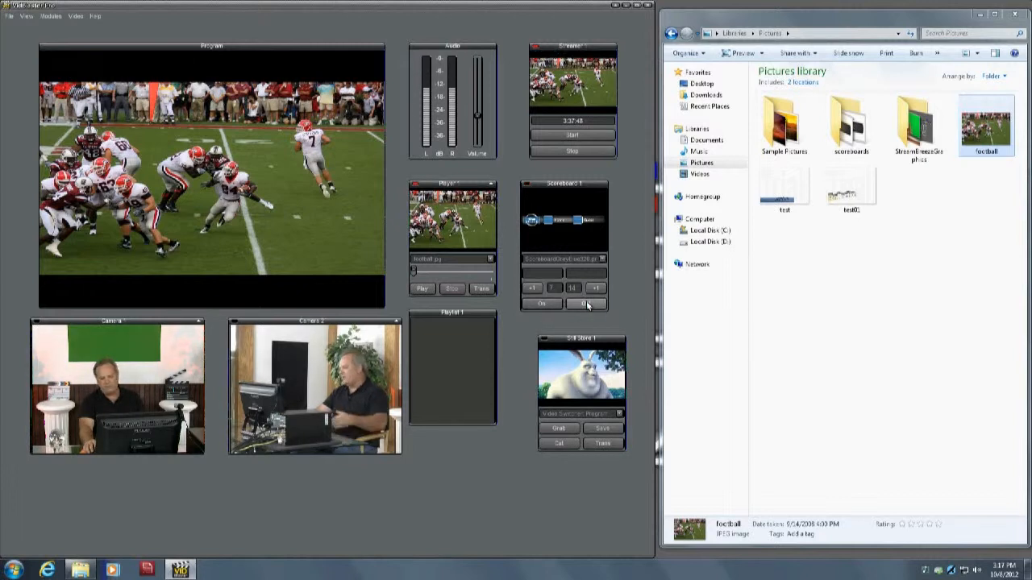
left_click(558, 238)
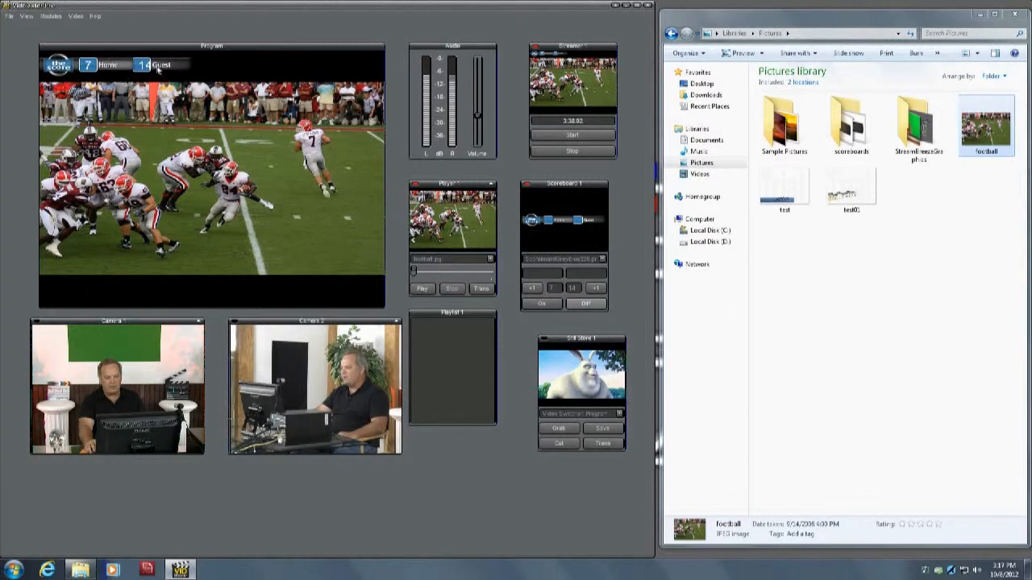
- Look at Scoreboard 1's positioning options and open the Team 1 X position setting, leaving it without a change
right_click(554, 223)
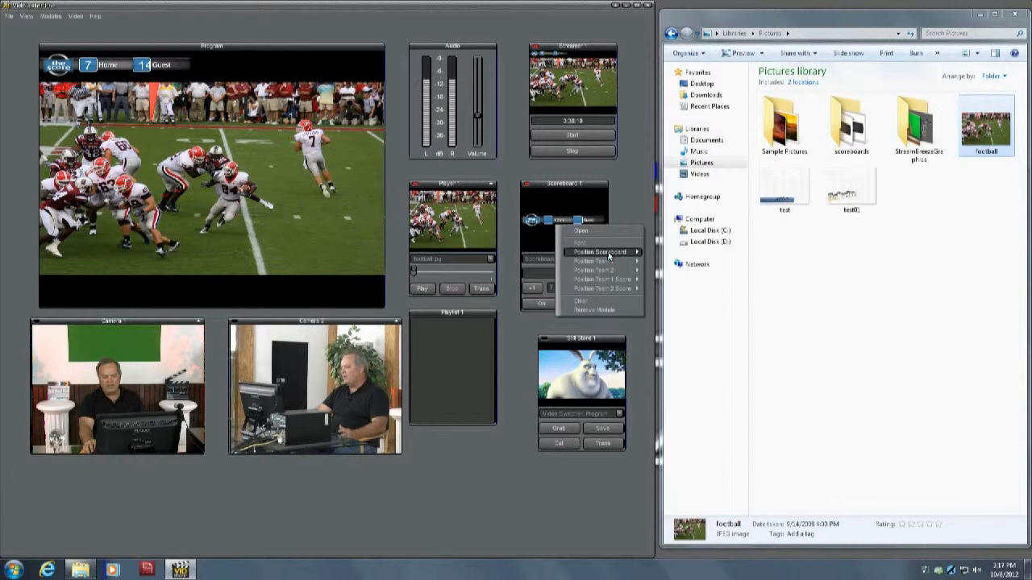
mouse_move(610, 254)
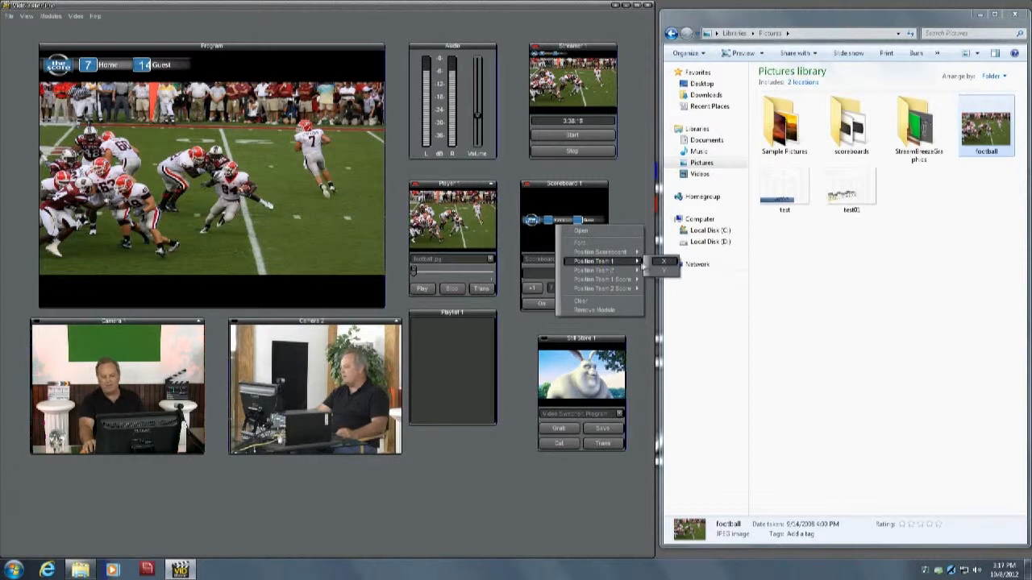
left_click(664, 264)
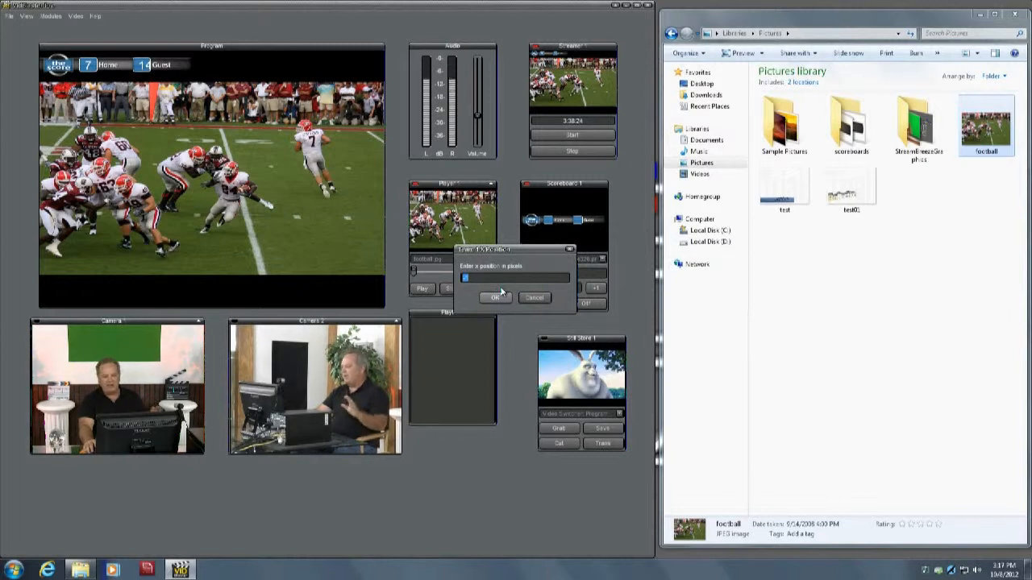
left_click(531, 298)
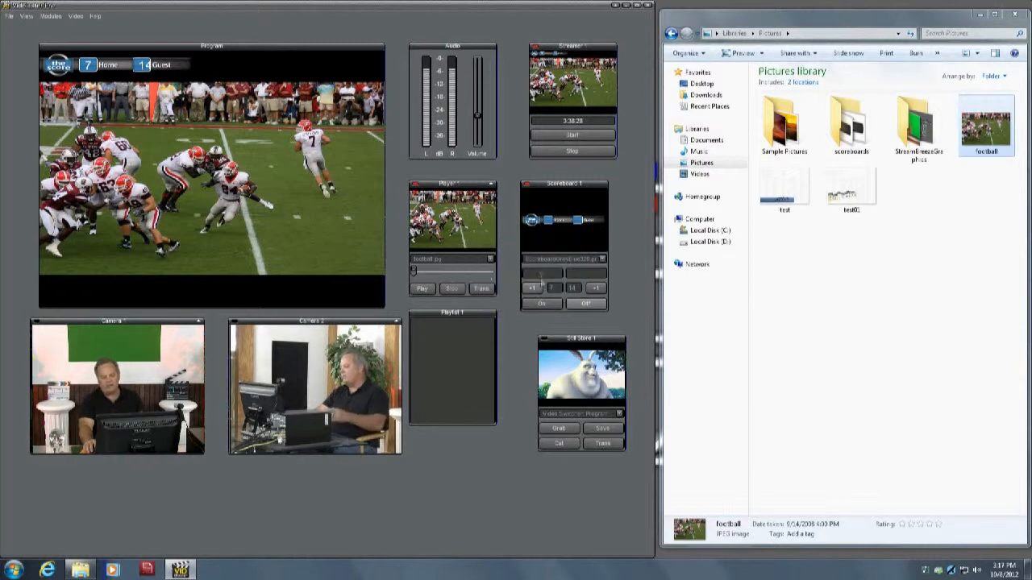